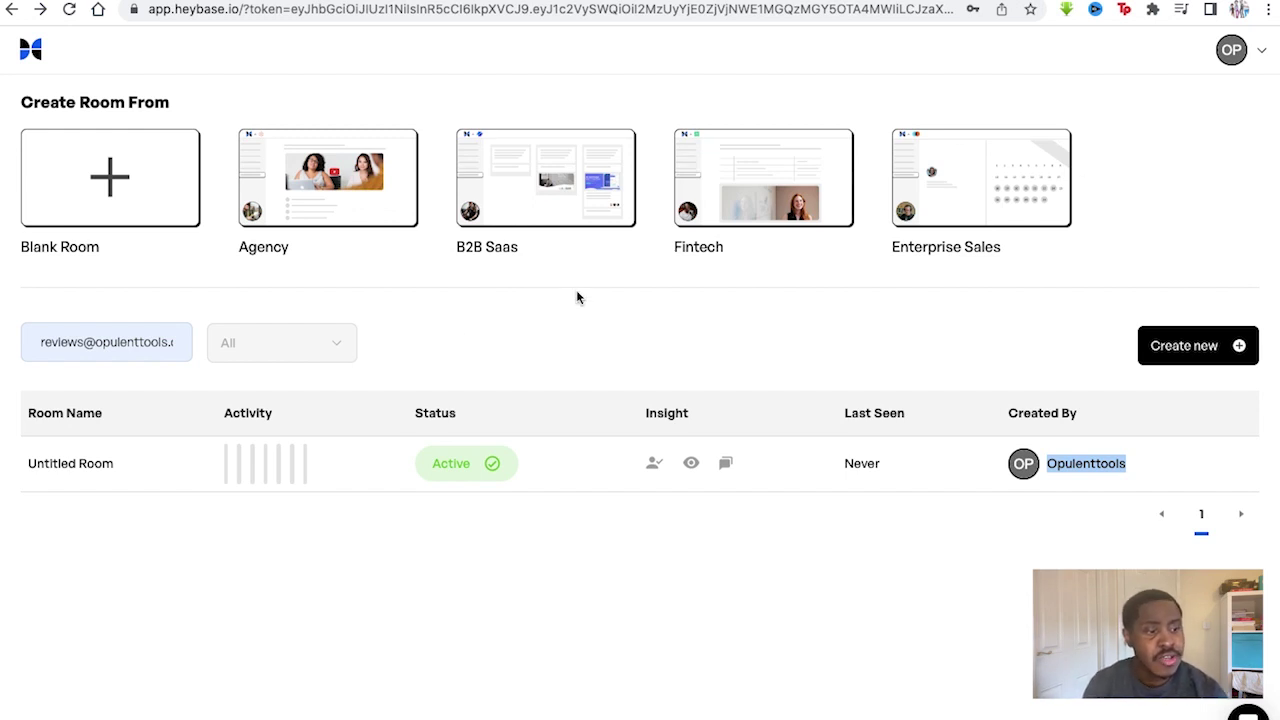
Start a room from the Agency template and shorten the welcome name from Daniela to Dan
click(555, 348)
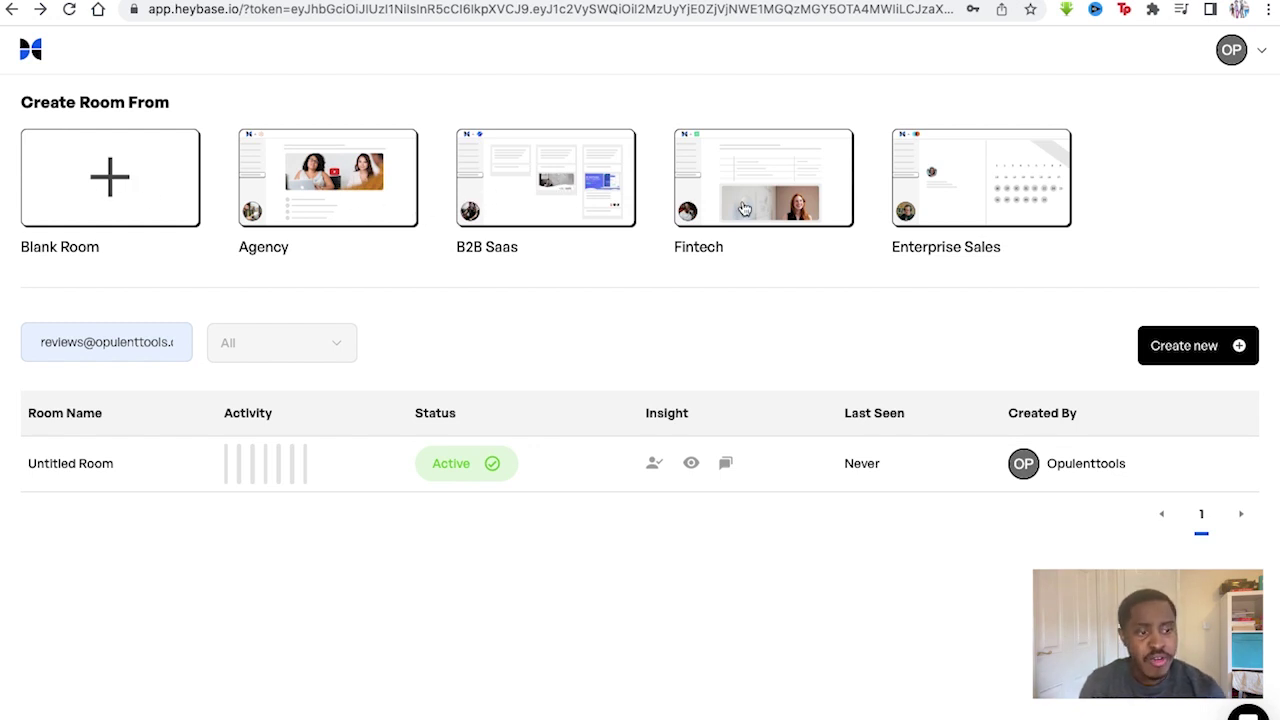
click(360, 212)
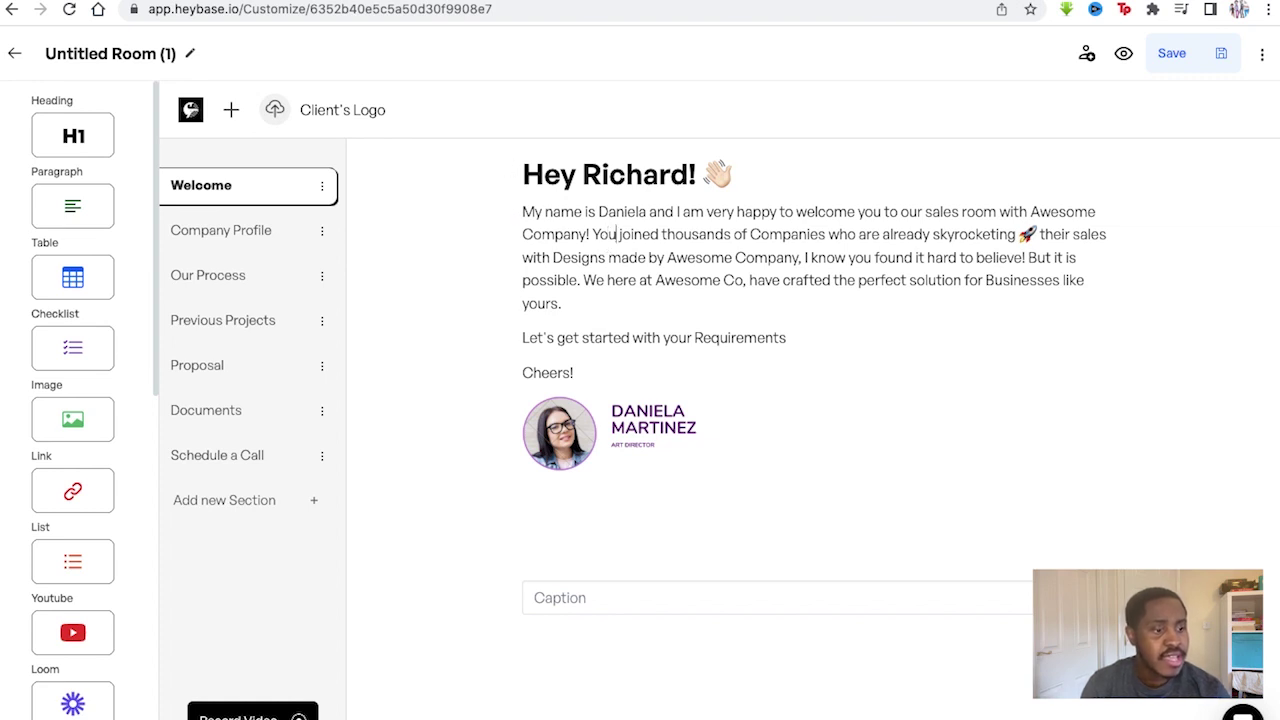
key(BackSpace)
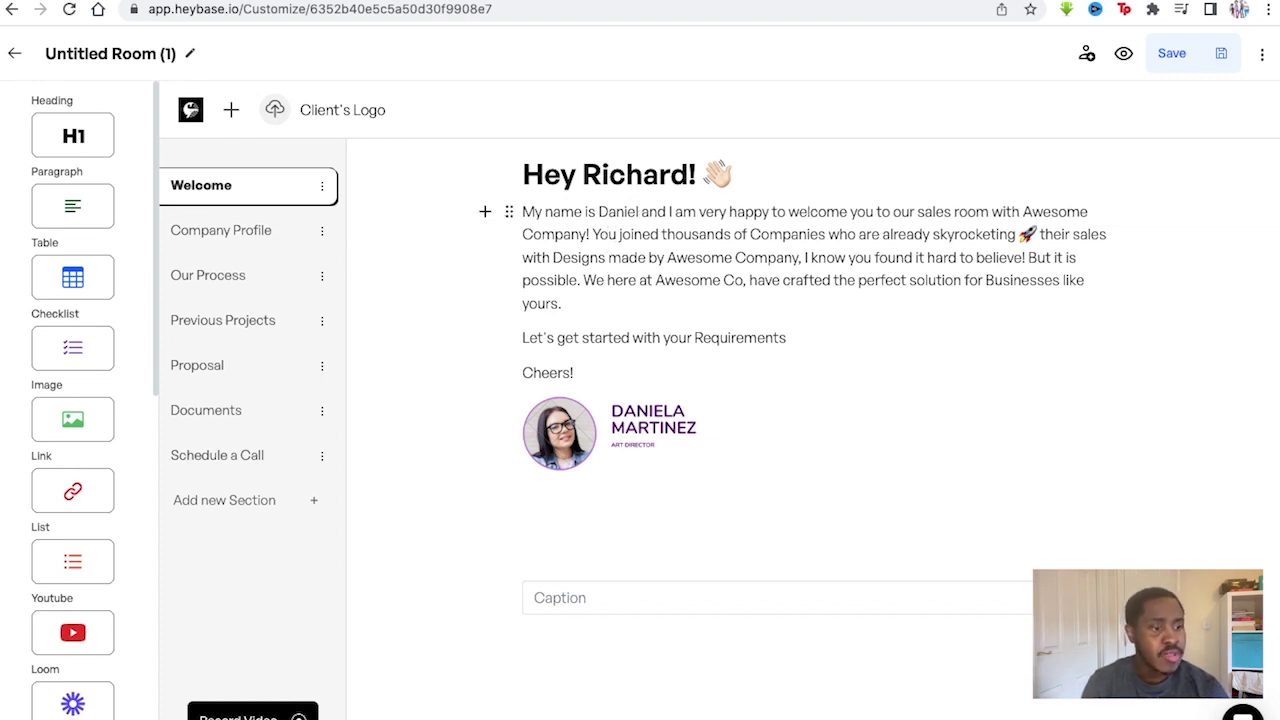
key(BackSpace)
key(BackSpace)
key(BackSpace)
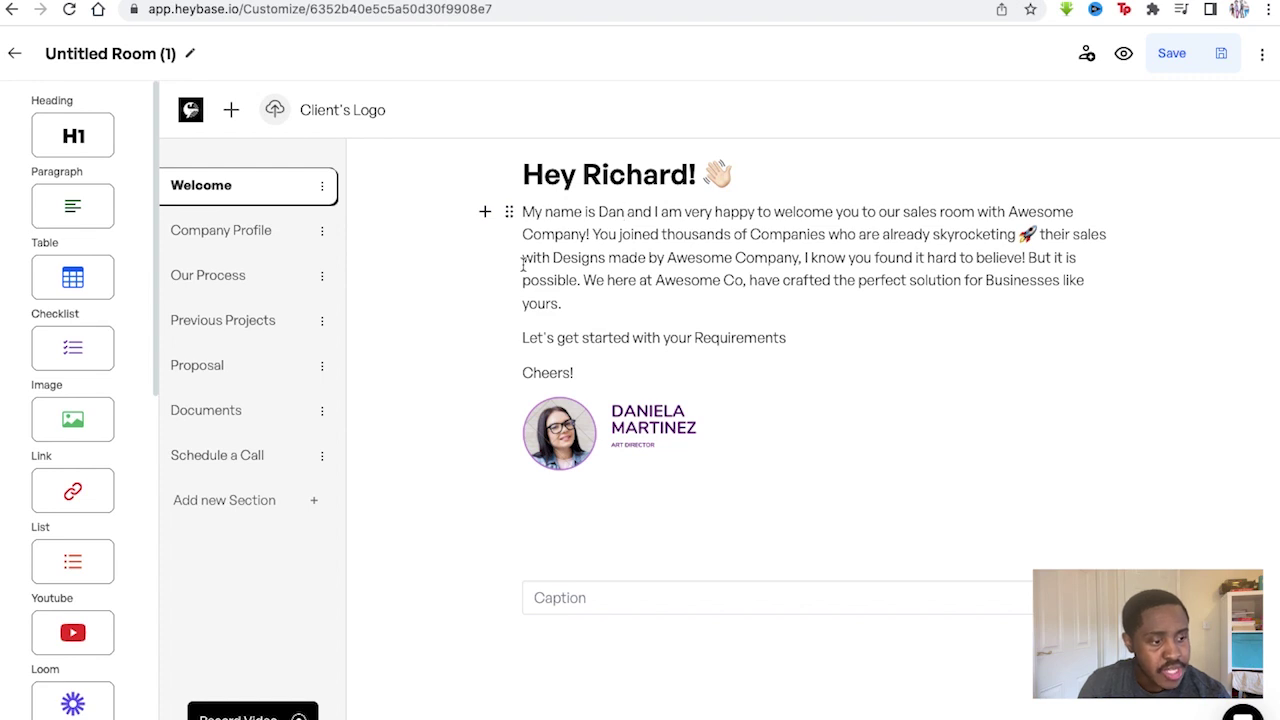
text(i)
key(BackSpace)
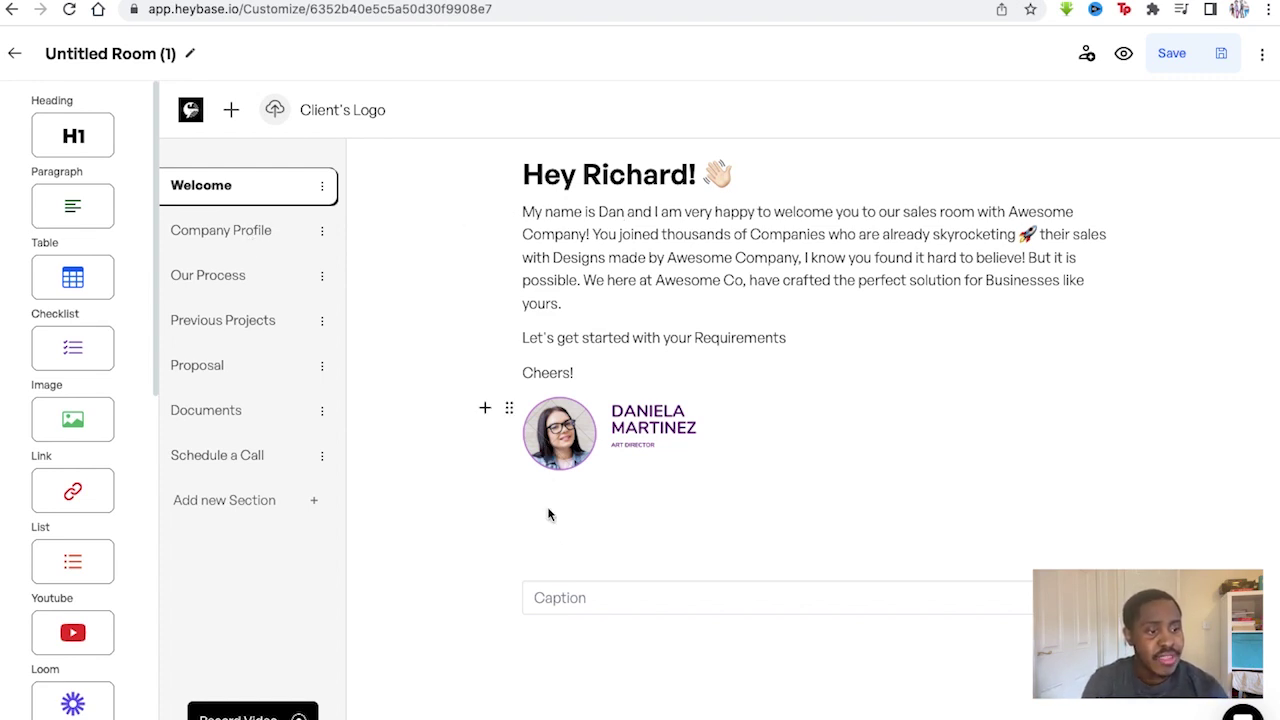
click(568, 592)
click(322, 110)
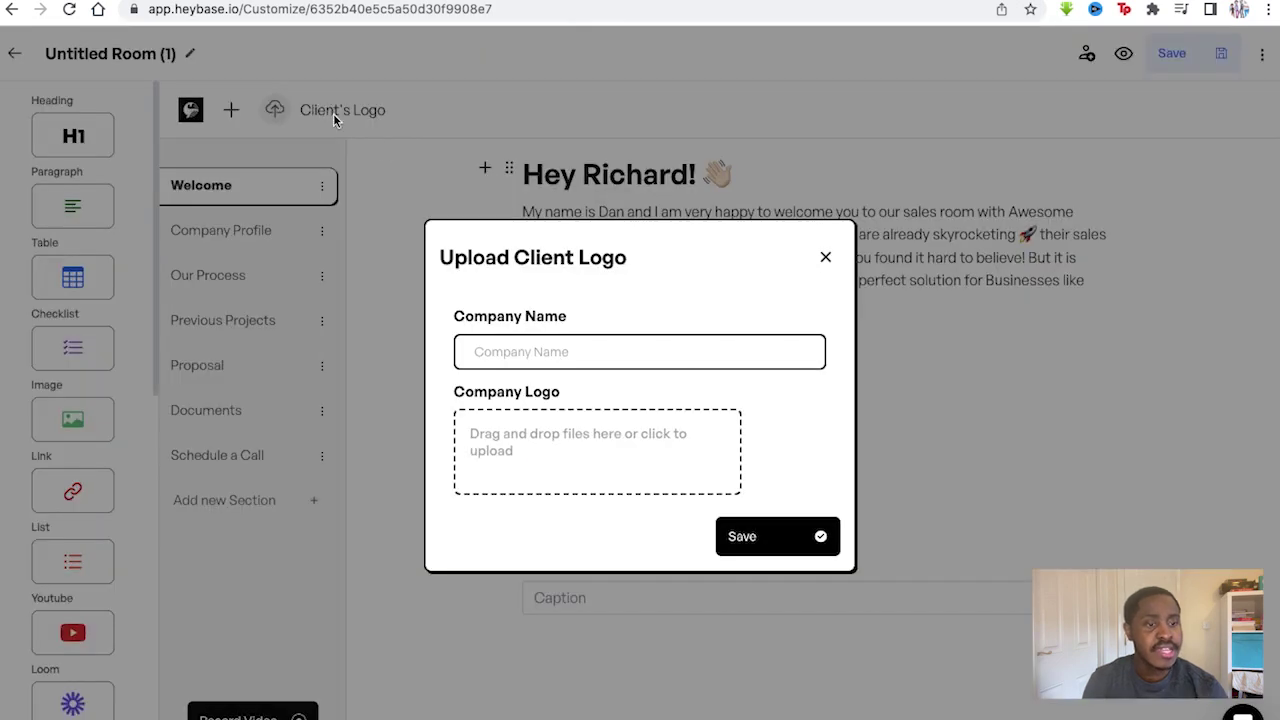
click(524, 342)
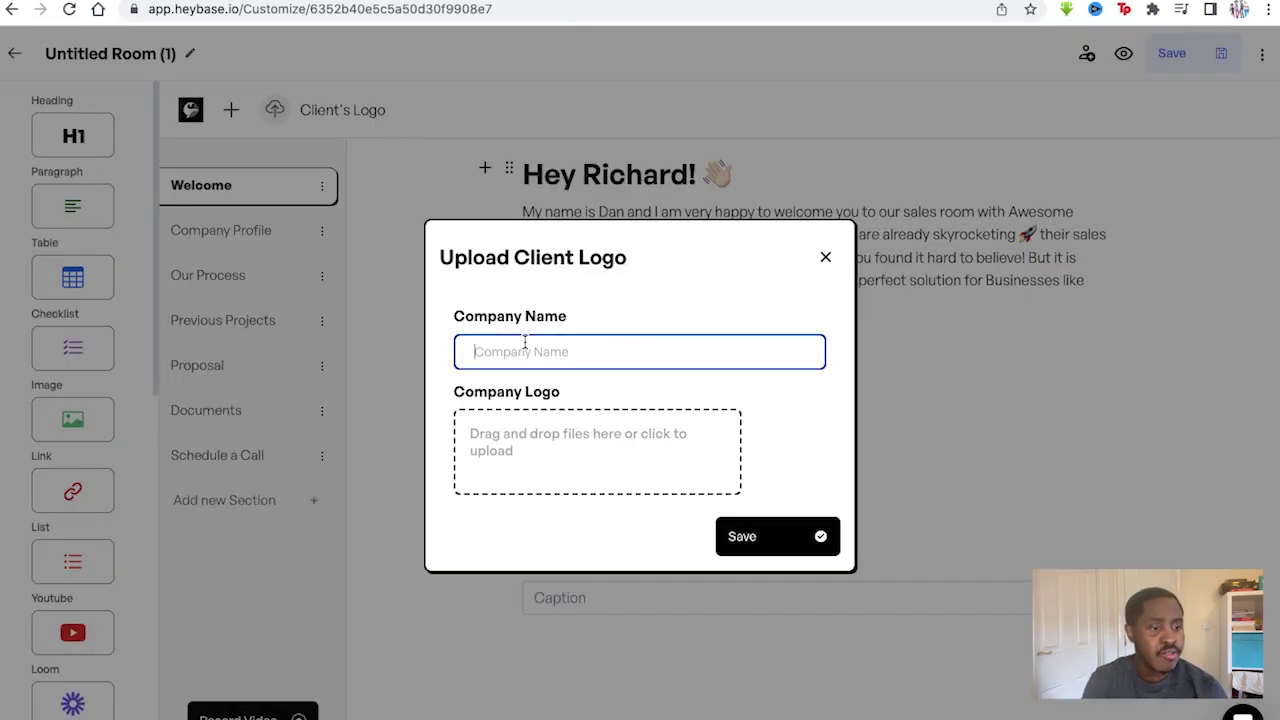
text(D)
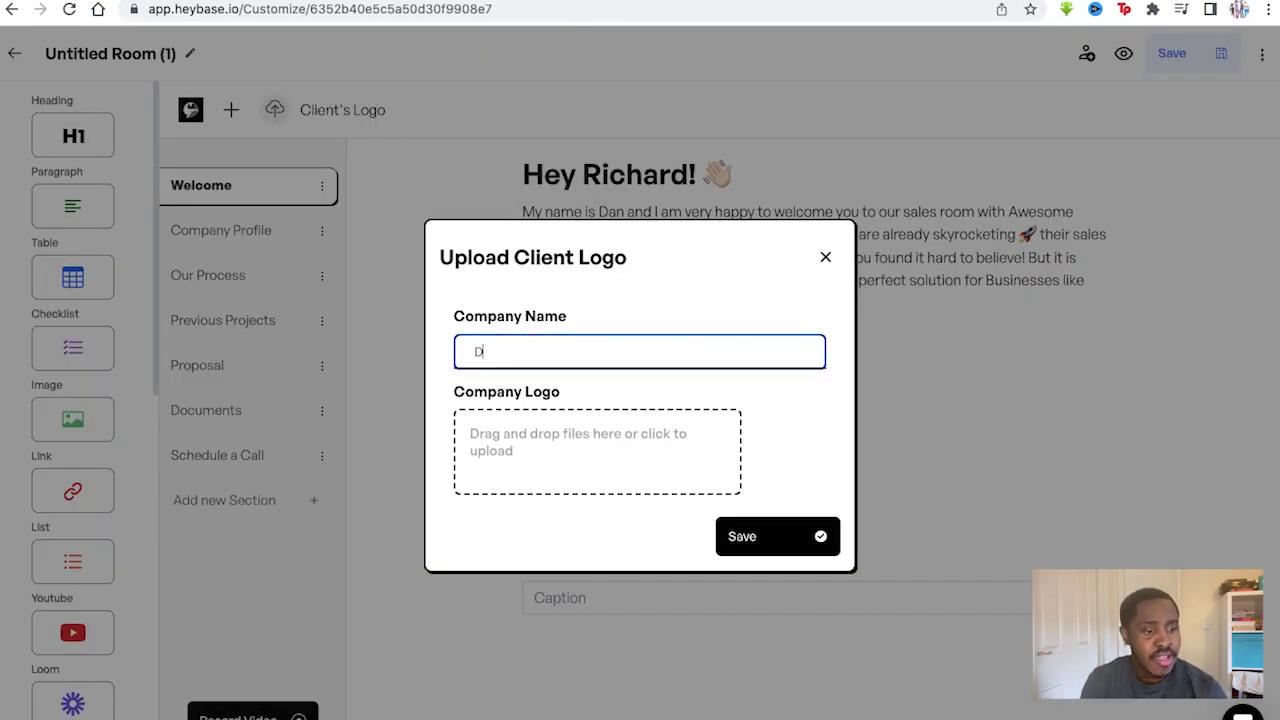
text(anielle)
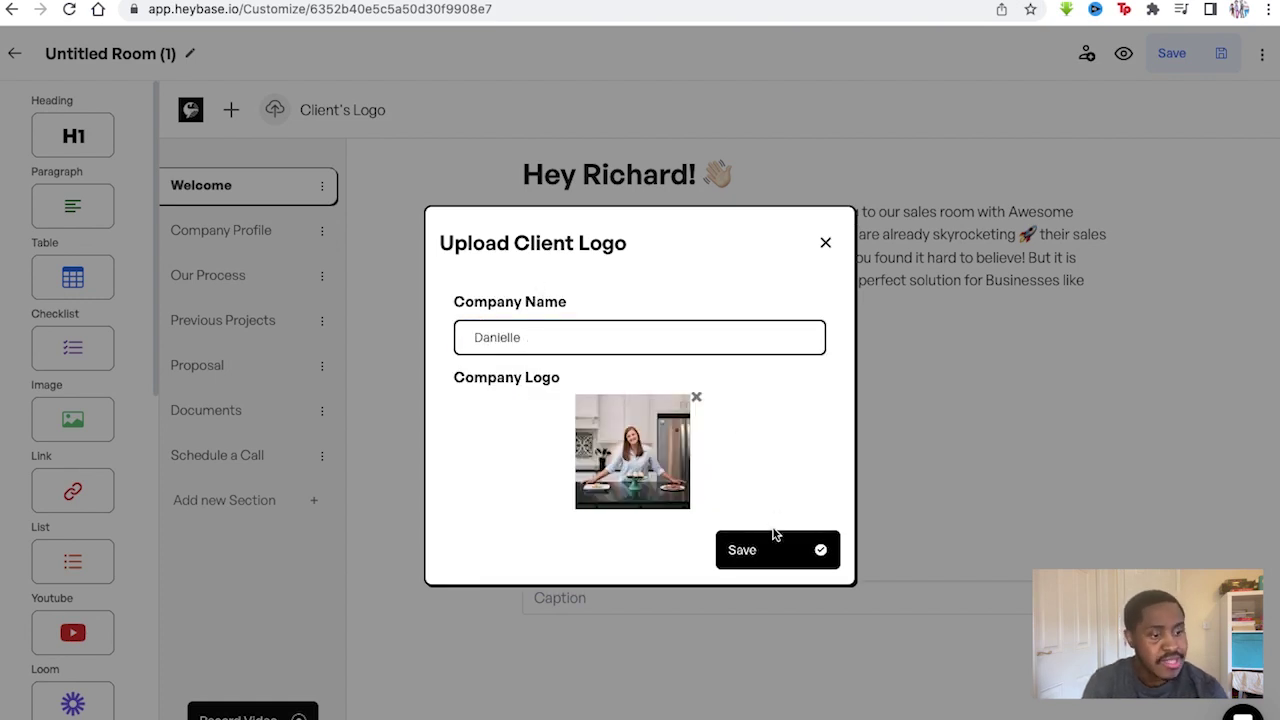
click(823, 241)
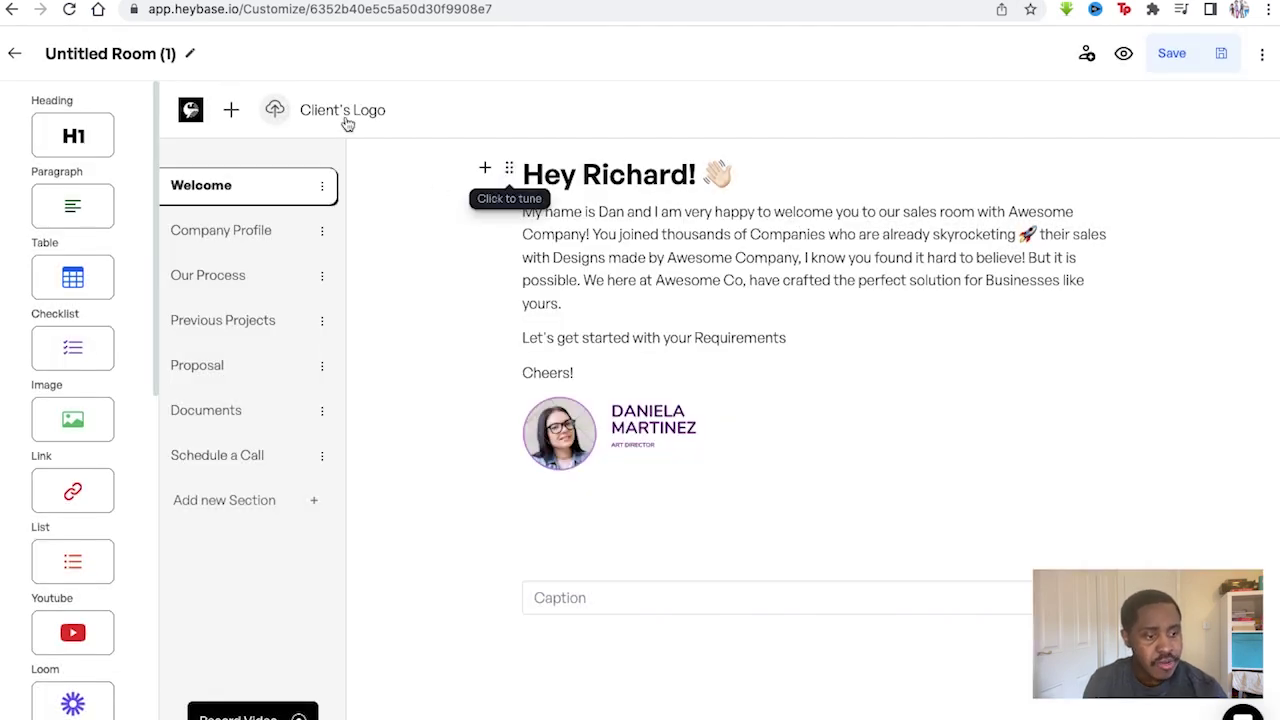
View Company Profile and Our Process, then scroll through the Previous Projects showcase
click(205, 230)
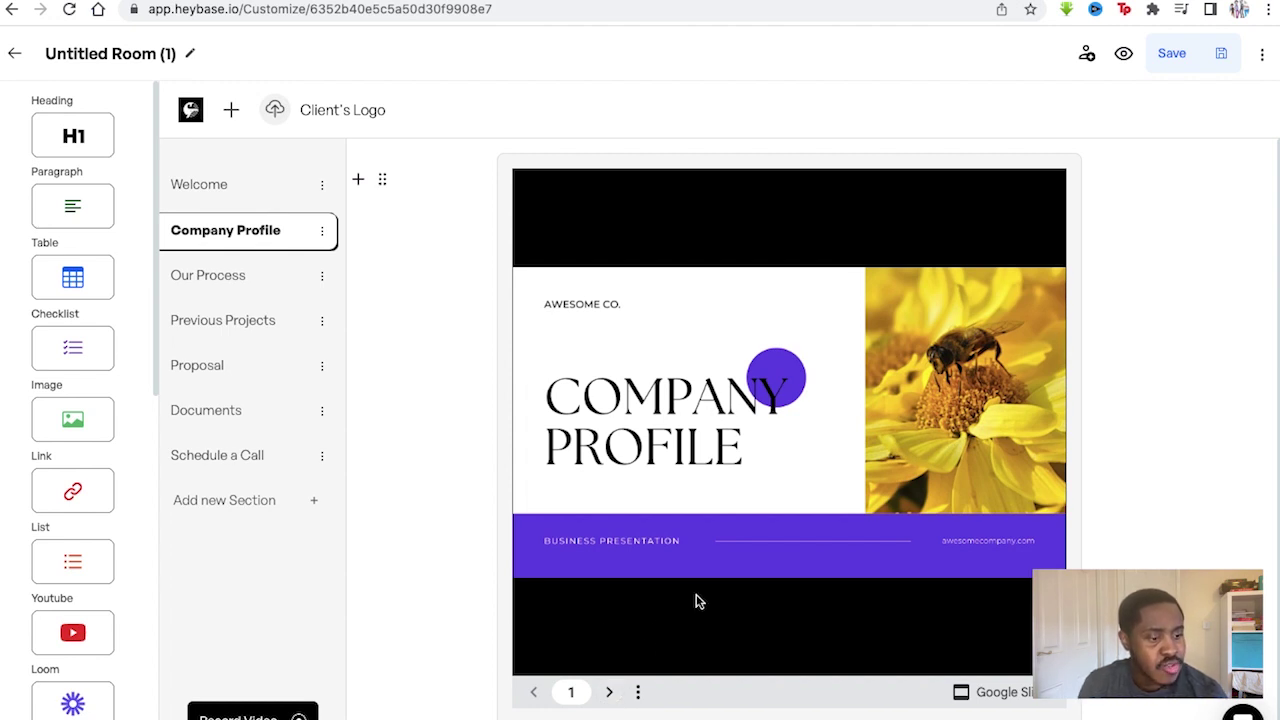
mouse_move(790, 420)
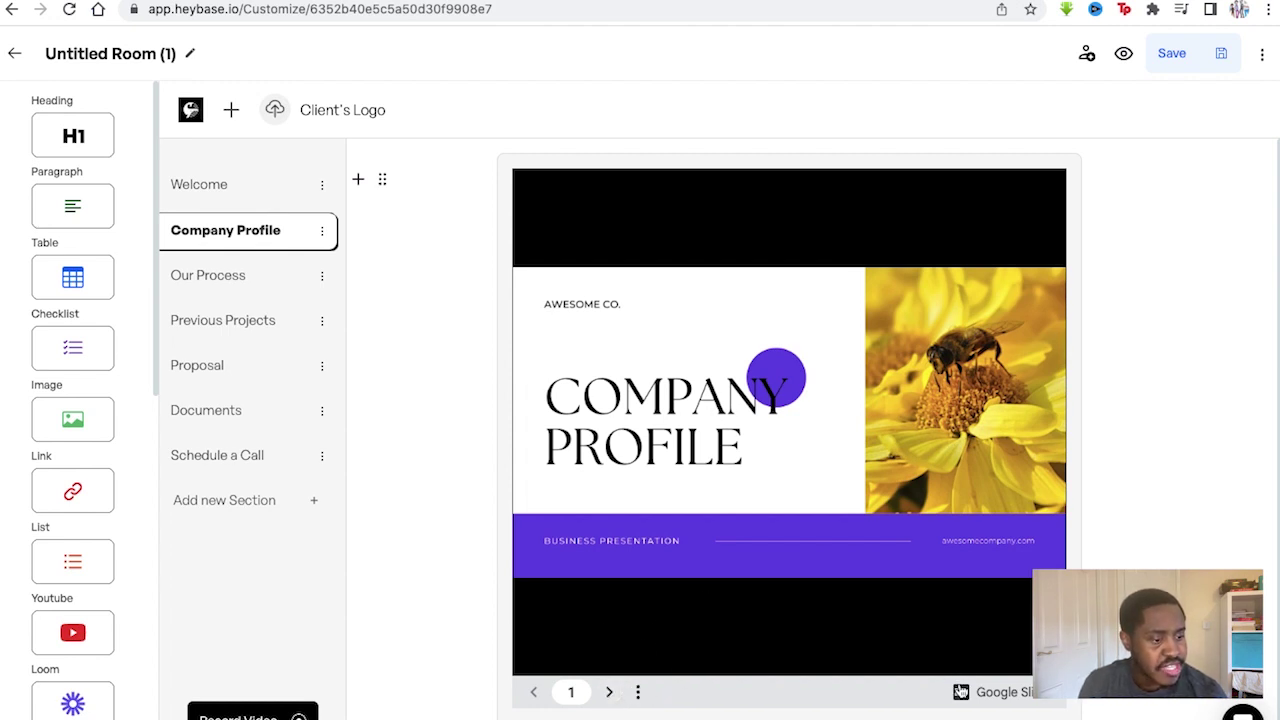
click(258, 285)
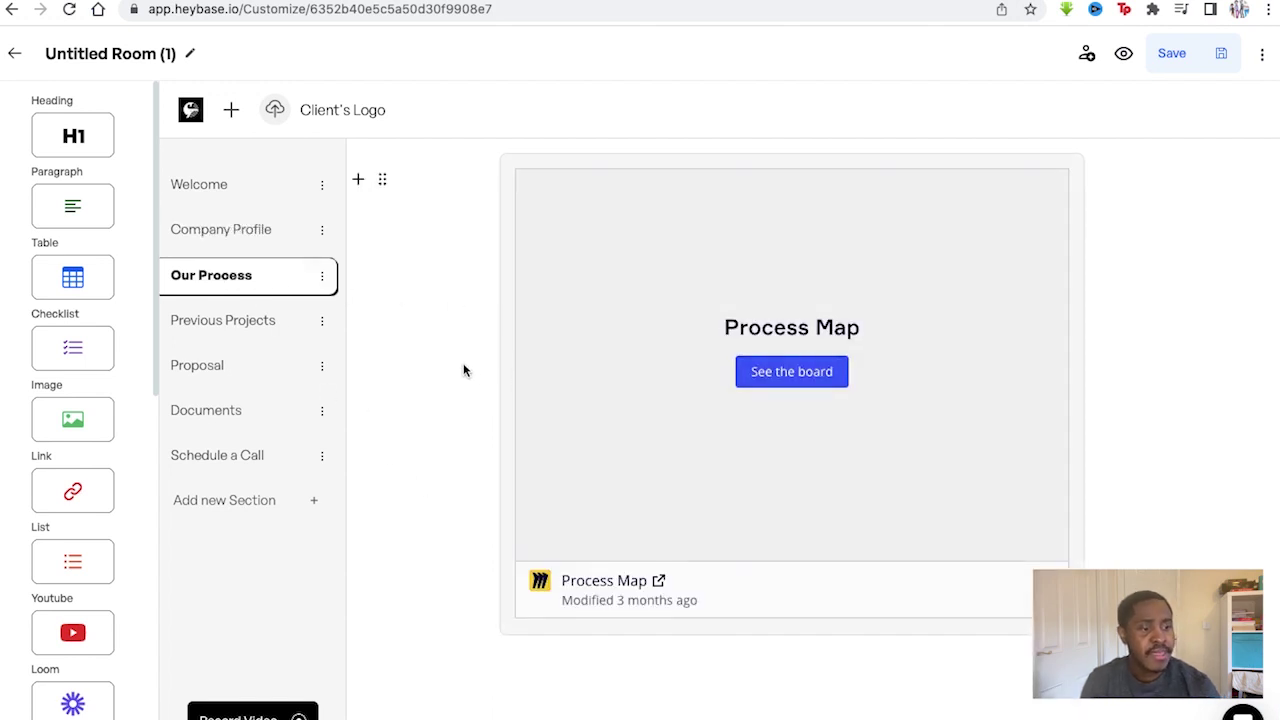
click(268, 324)
scroll(582, 488, down, 2)
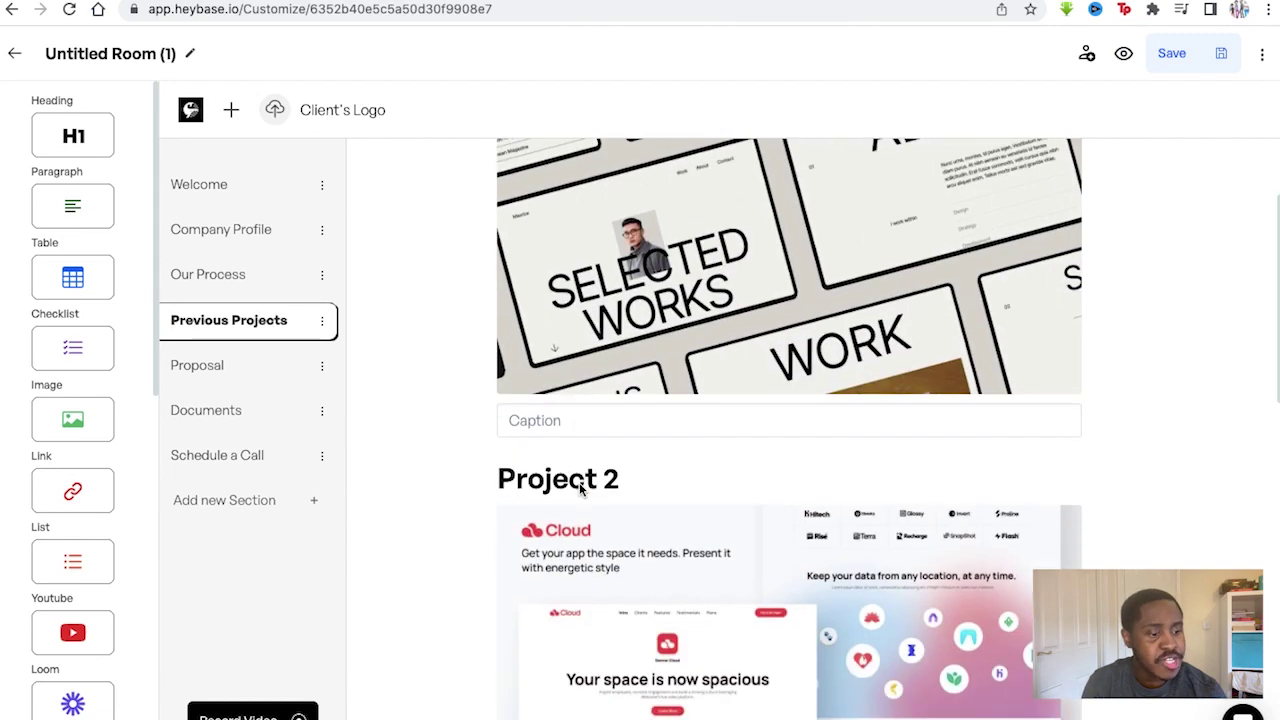
scroll(582, 488, down, 1)
scroll(582, 488, down, 3)
scroll(582, 488, down, 1)
scroll(582, 488, down, 4)
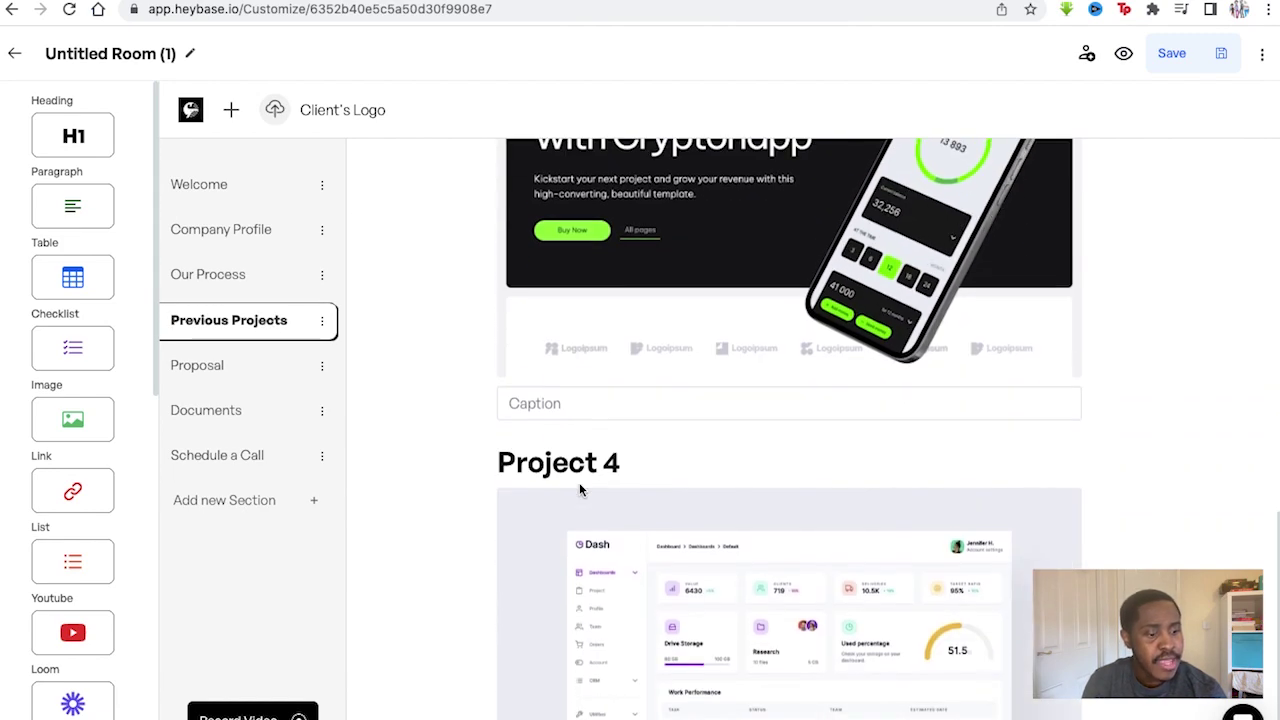
Scroll back up Previous Projects and open the Proposal section's embedded PandaDoc proposal
scroll(582, 488, up, 1)
scroll(582, 488, up, 7)
scroll(582, 488, up, 3)
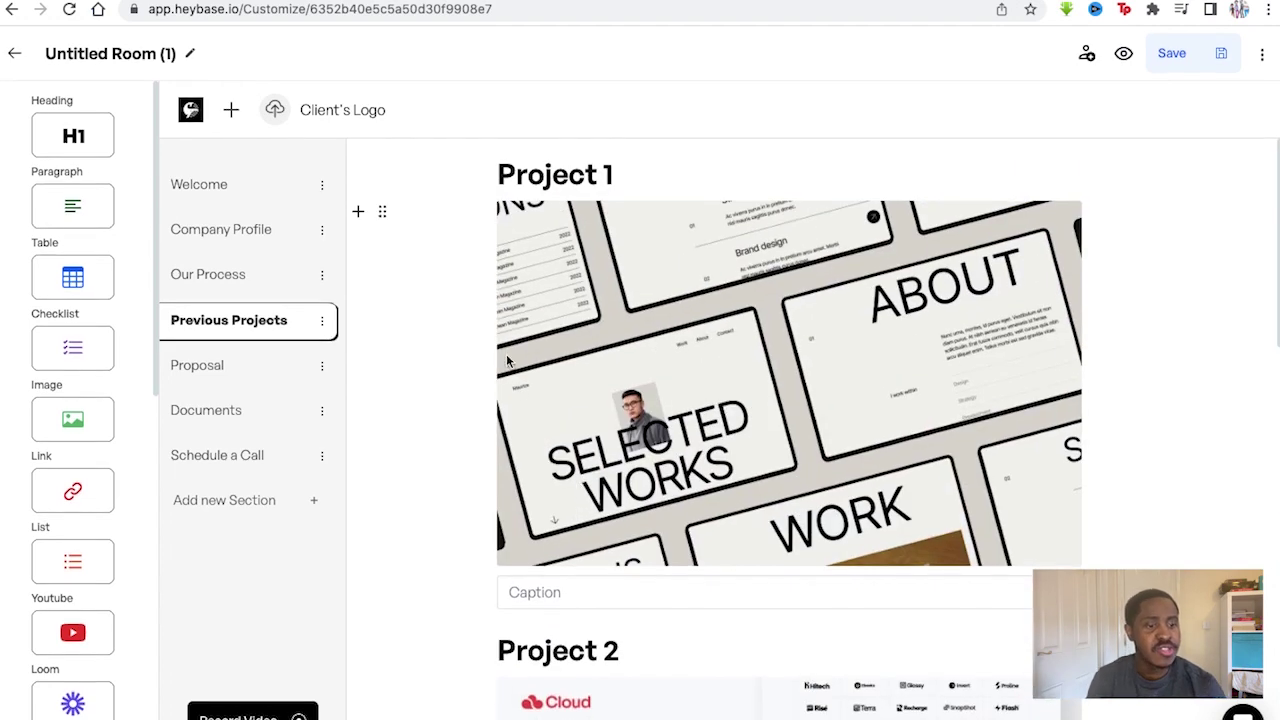
click(282, 377)
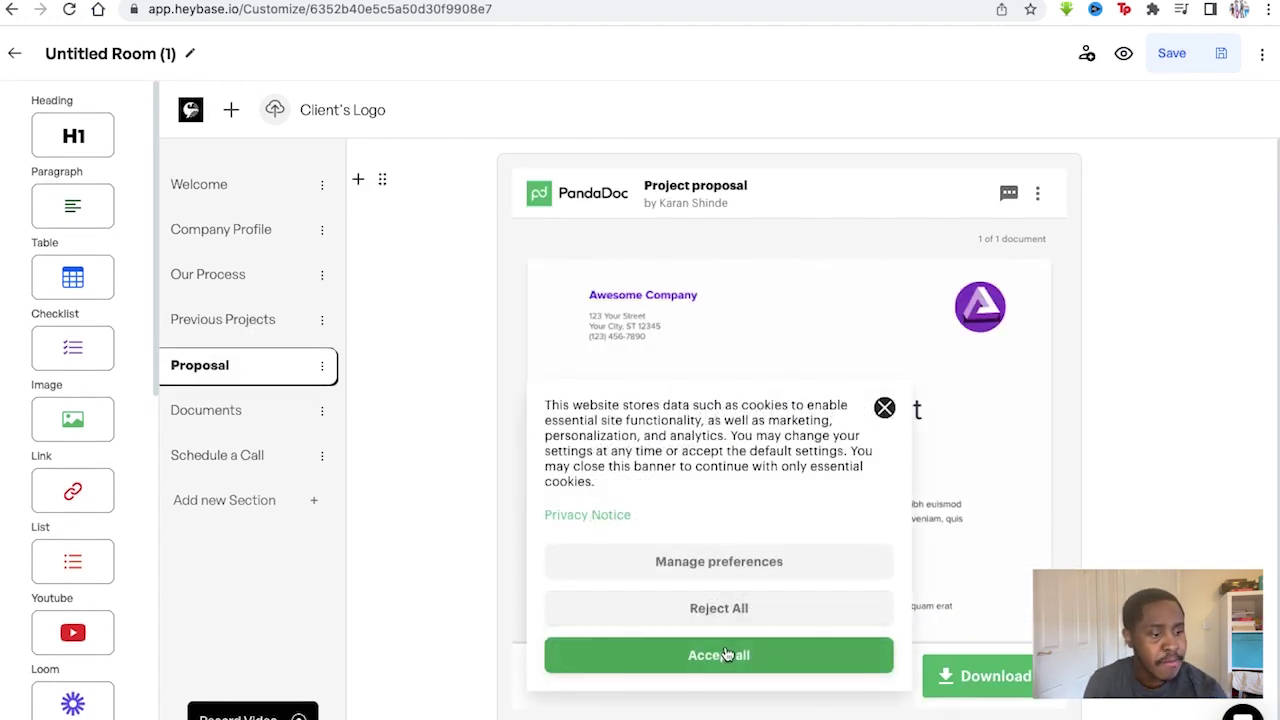
Accept the proposal's cookie banner and move on to the Documents section
click(728, 655)
scroll(724, 529, down, 2)
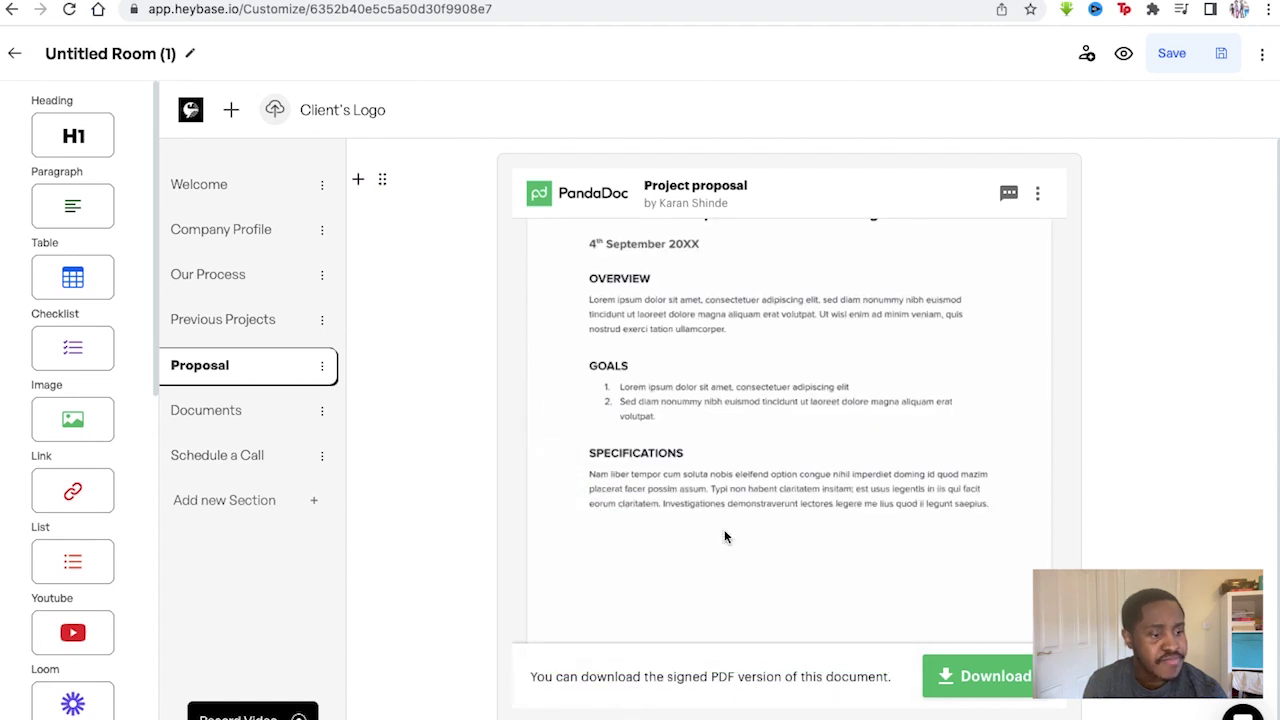
scroll(725, 535, up, 3)
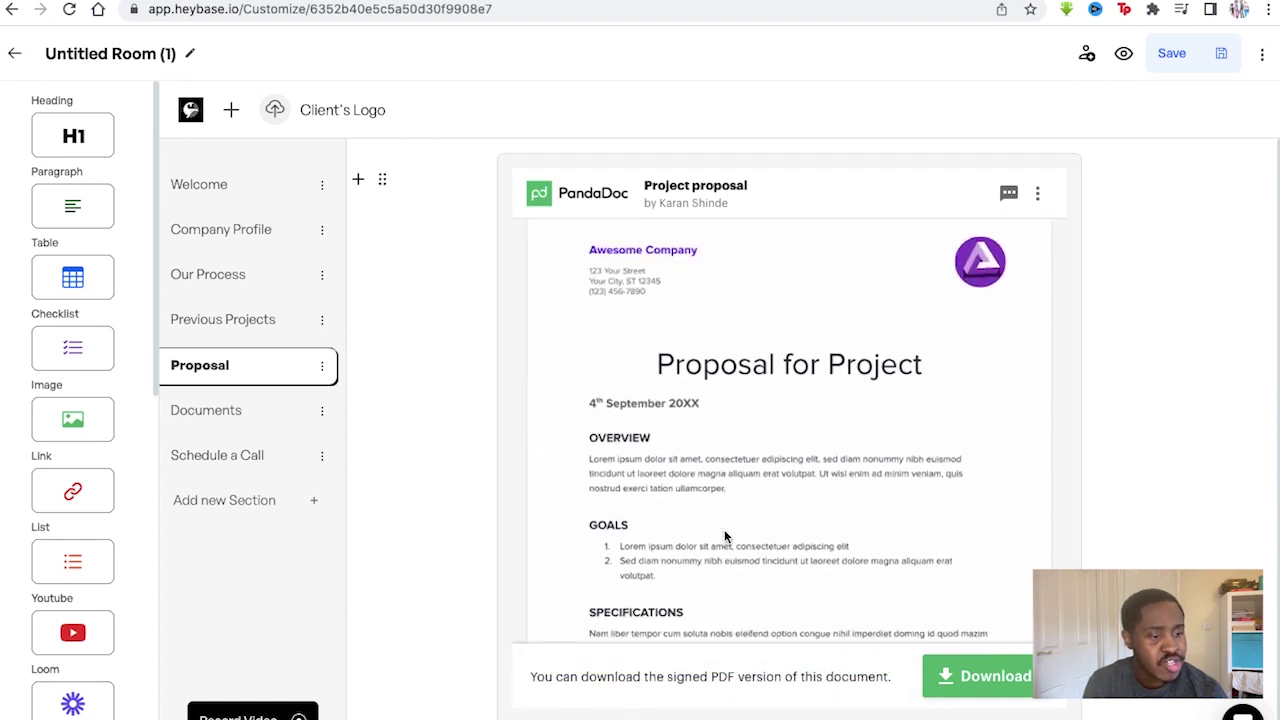
scroll(724, 533, down, 1)
click(218, 424)
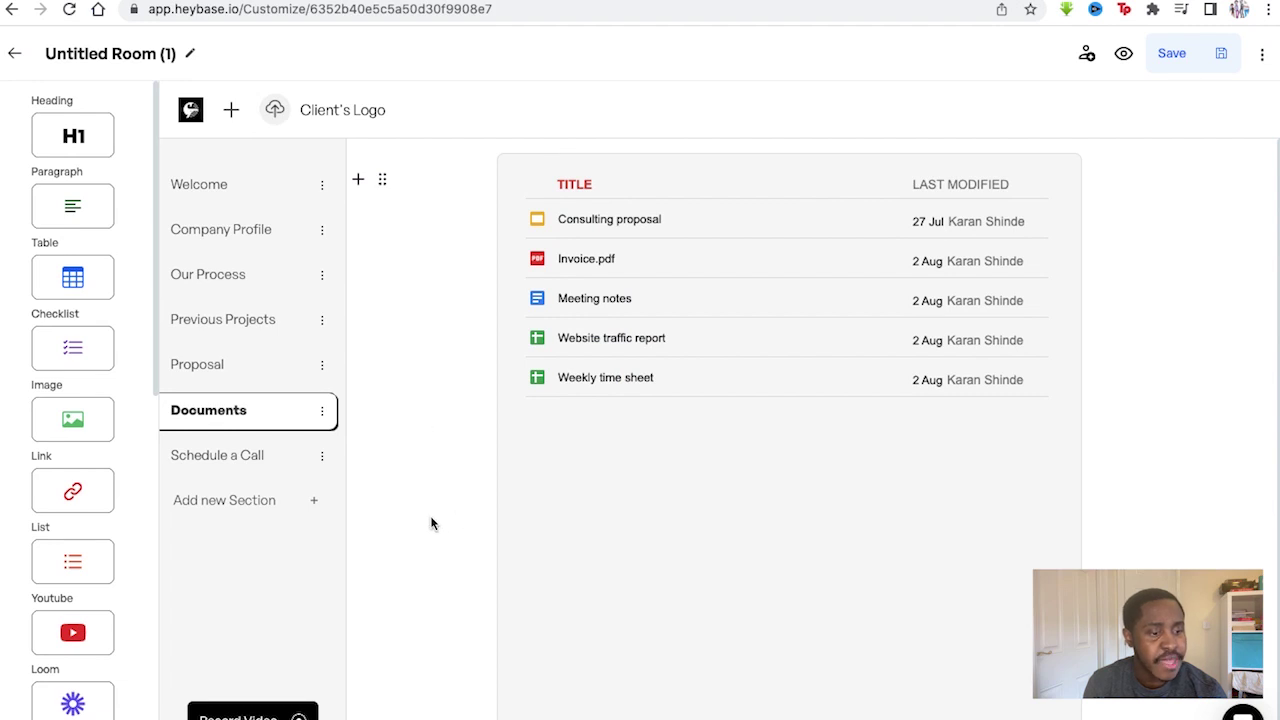
Open Schedule a Call and scroll through its 30 Minute Meeting Calendly calendar
click(243, 452)
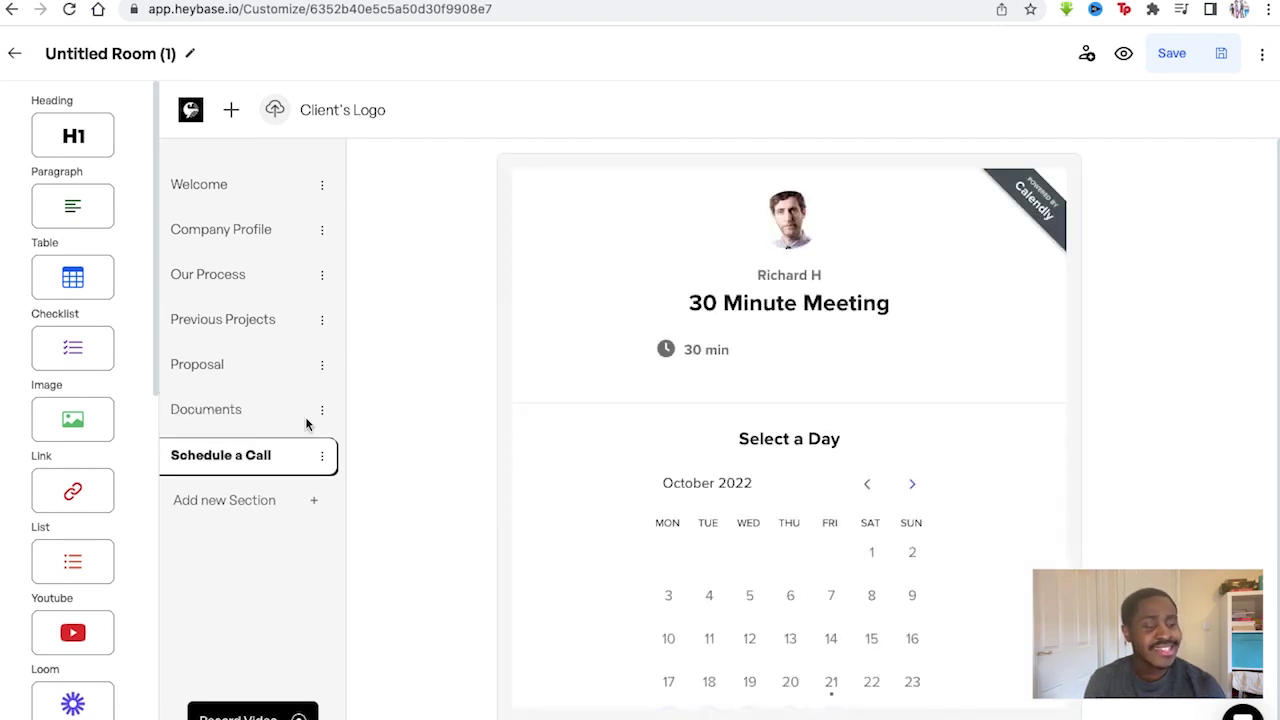
scroll(750, 470, down, 1)
scroll(750, 470, down, 1)
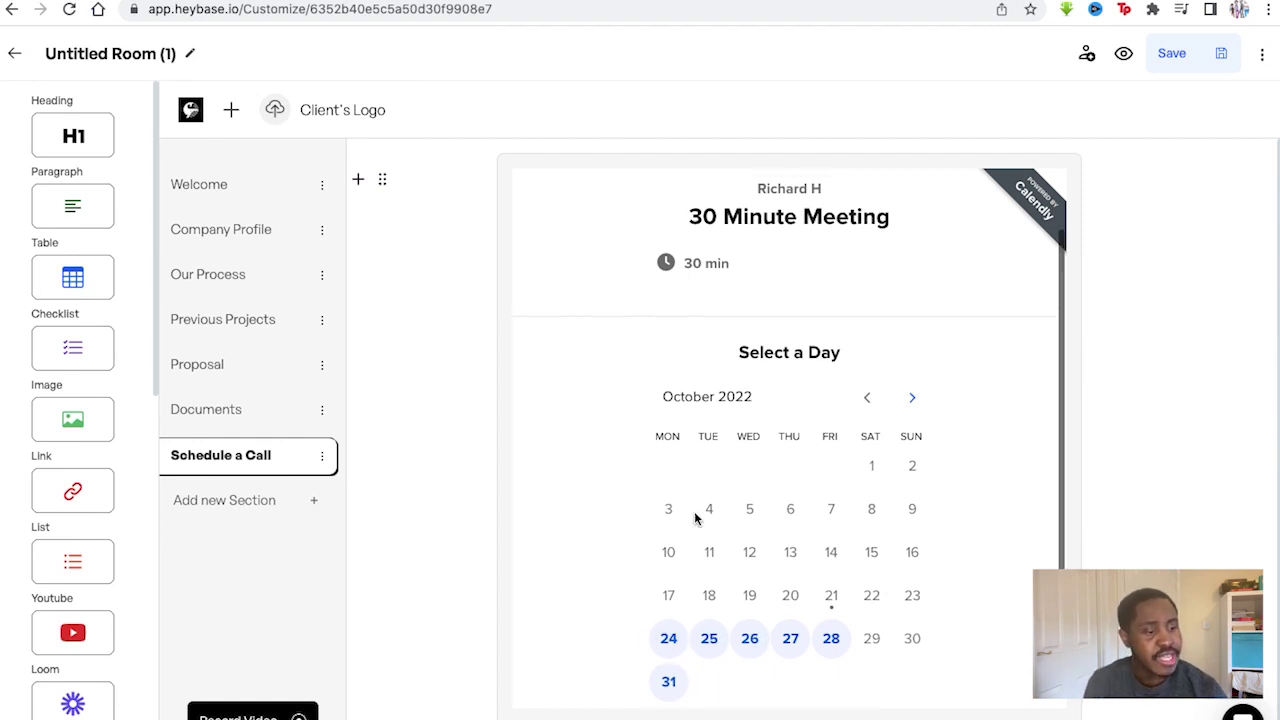
scroll(695, 517, up, 2)
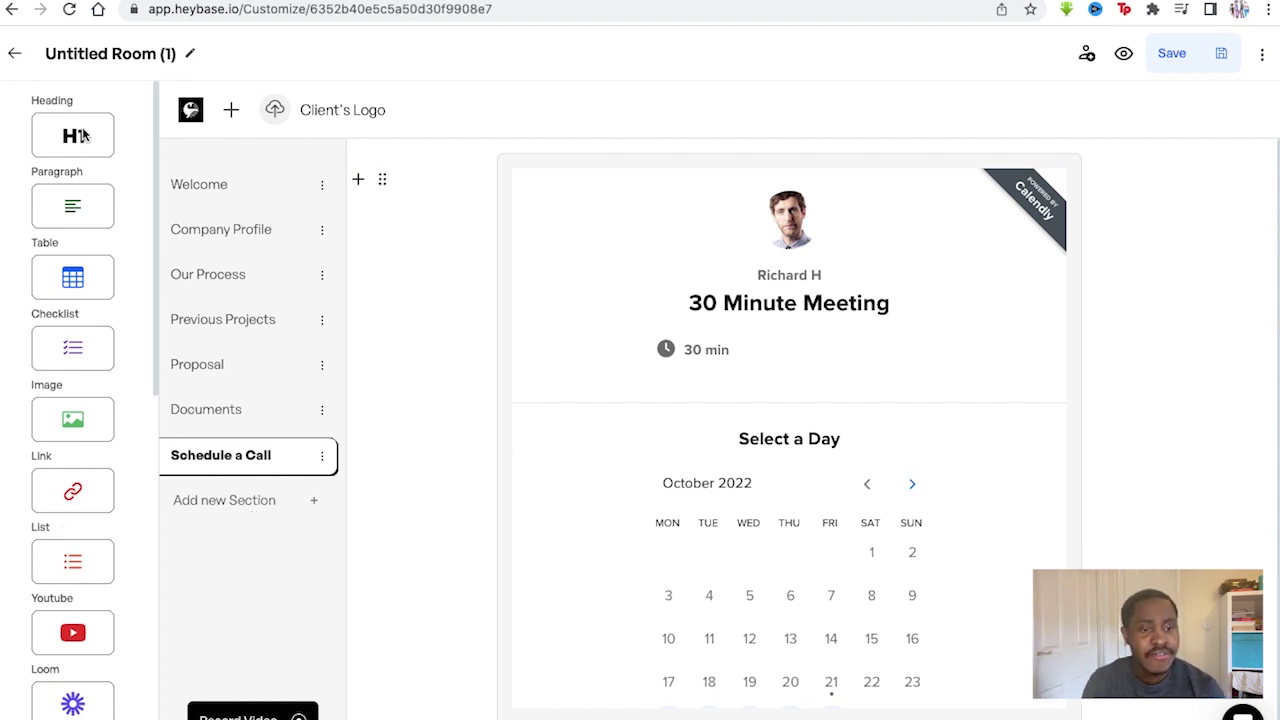
scroll(83, 135, down, 2)
scroll(82, 180, down, 2)
scroll(70, 487, down, 2)
scroll(70, 487, down, 4)
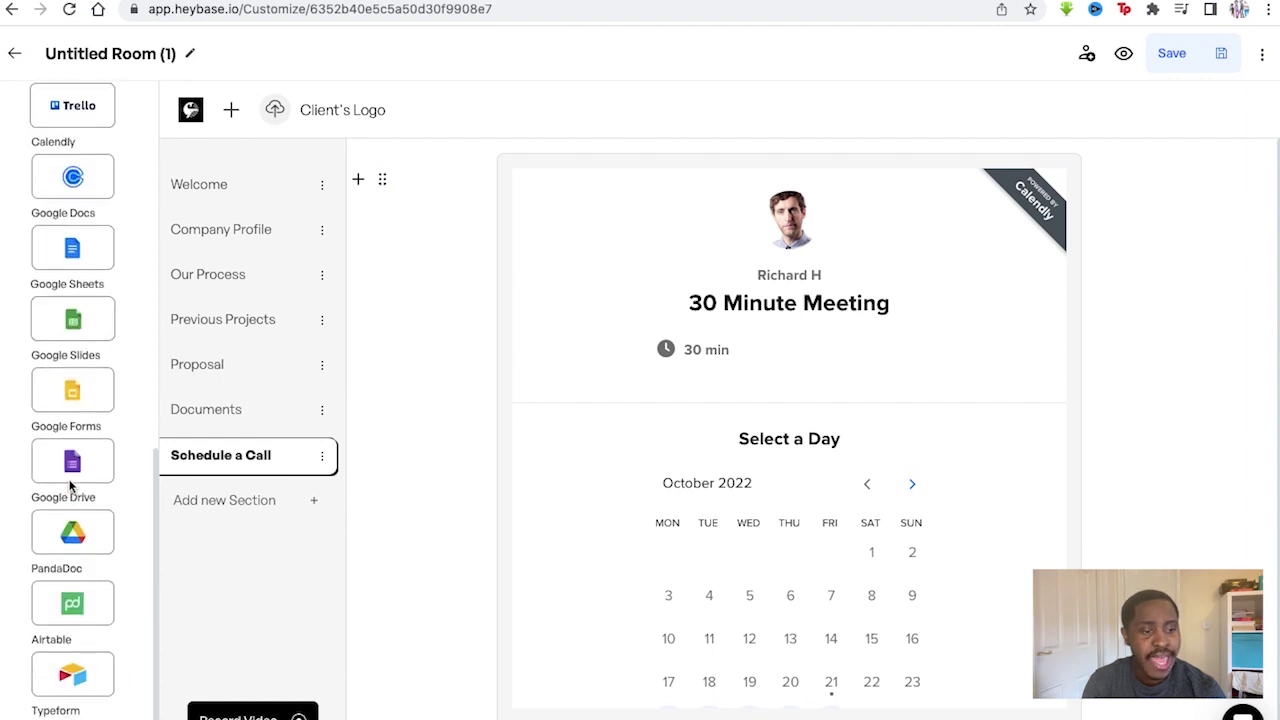
scroll(70, 487, up, 10)
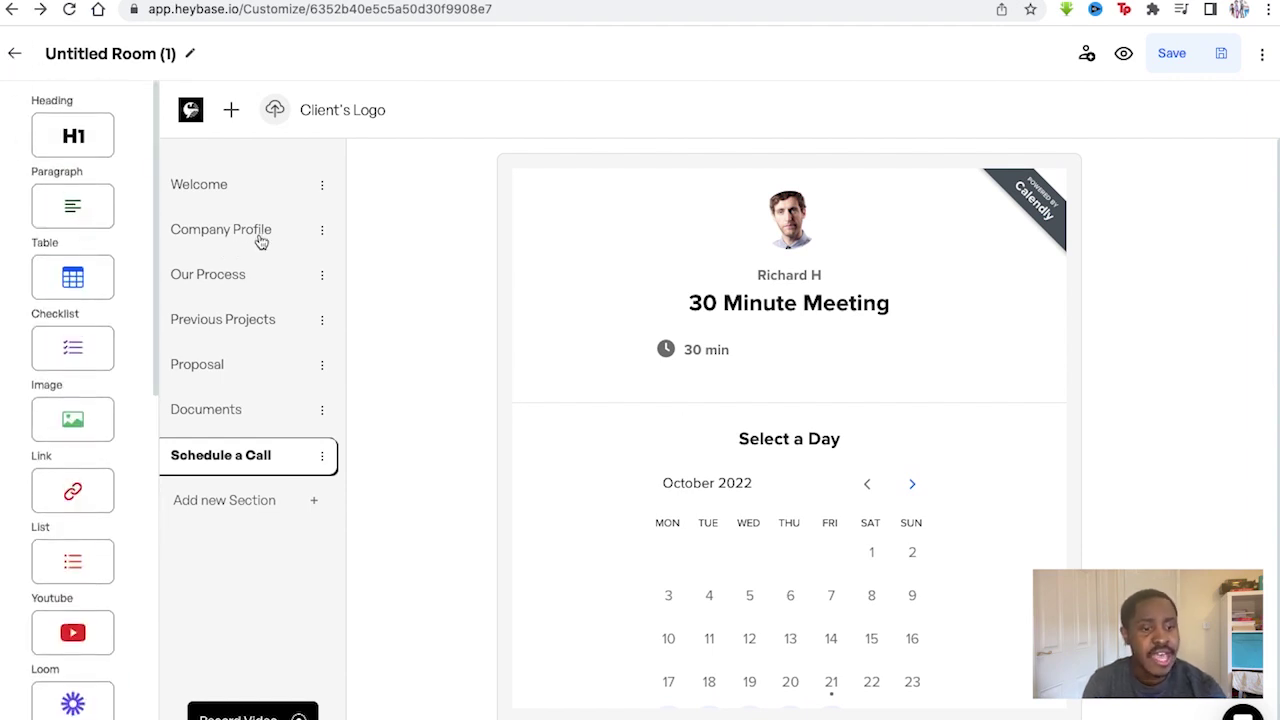
Create a new blank room and save Opulent Tools as the client's company name
click(15, 53)
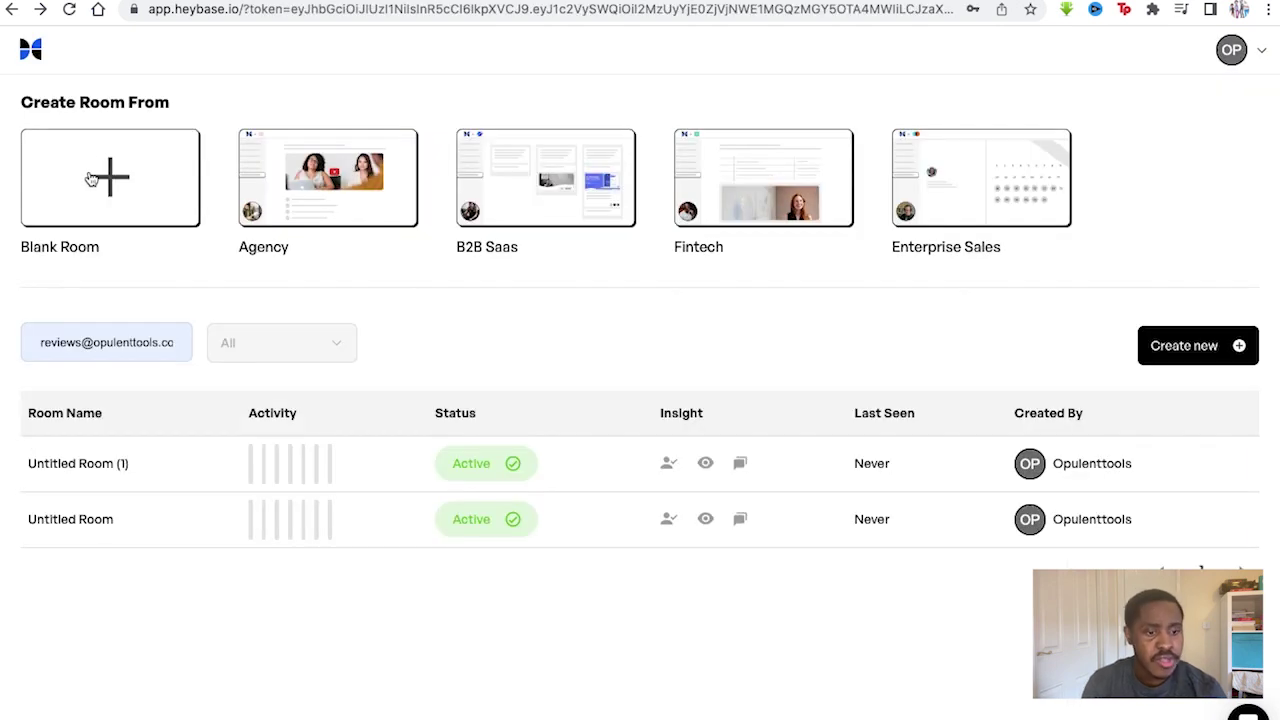
click(90, 178)
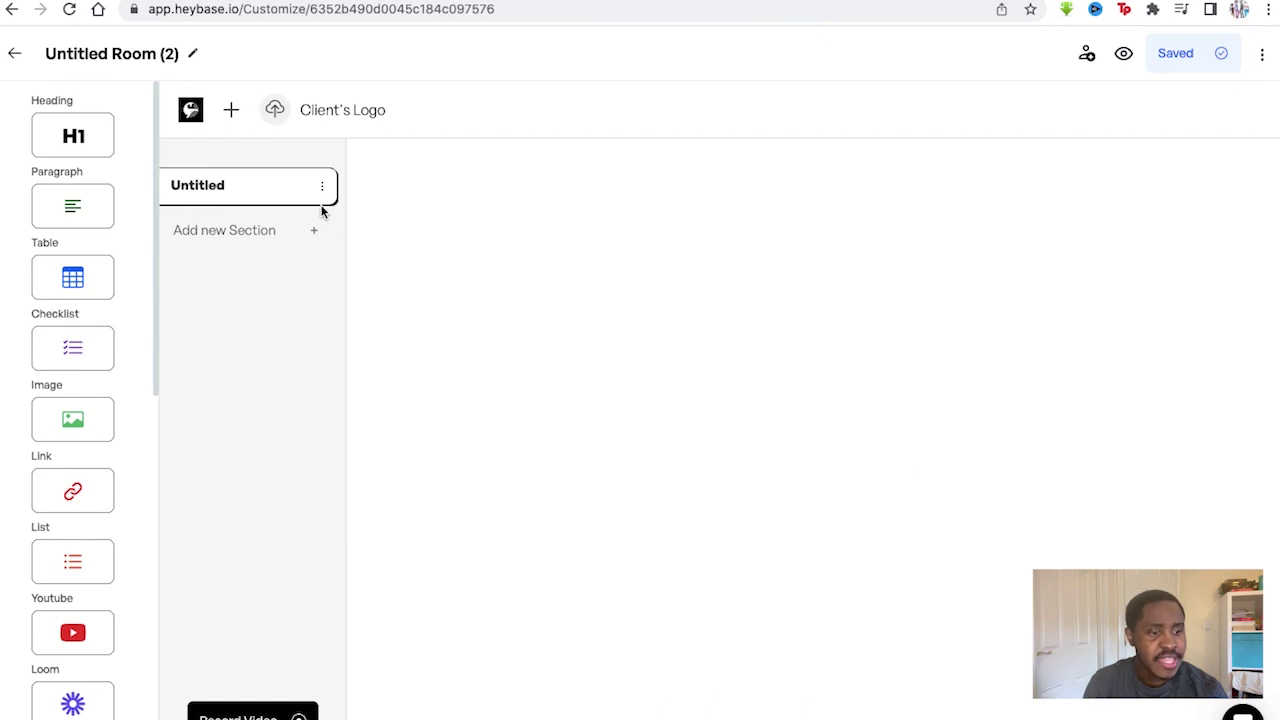
click(204, 188)
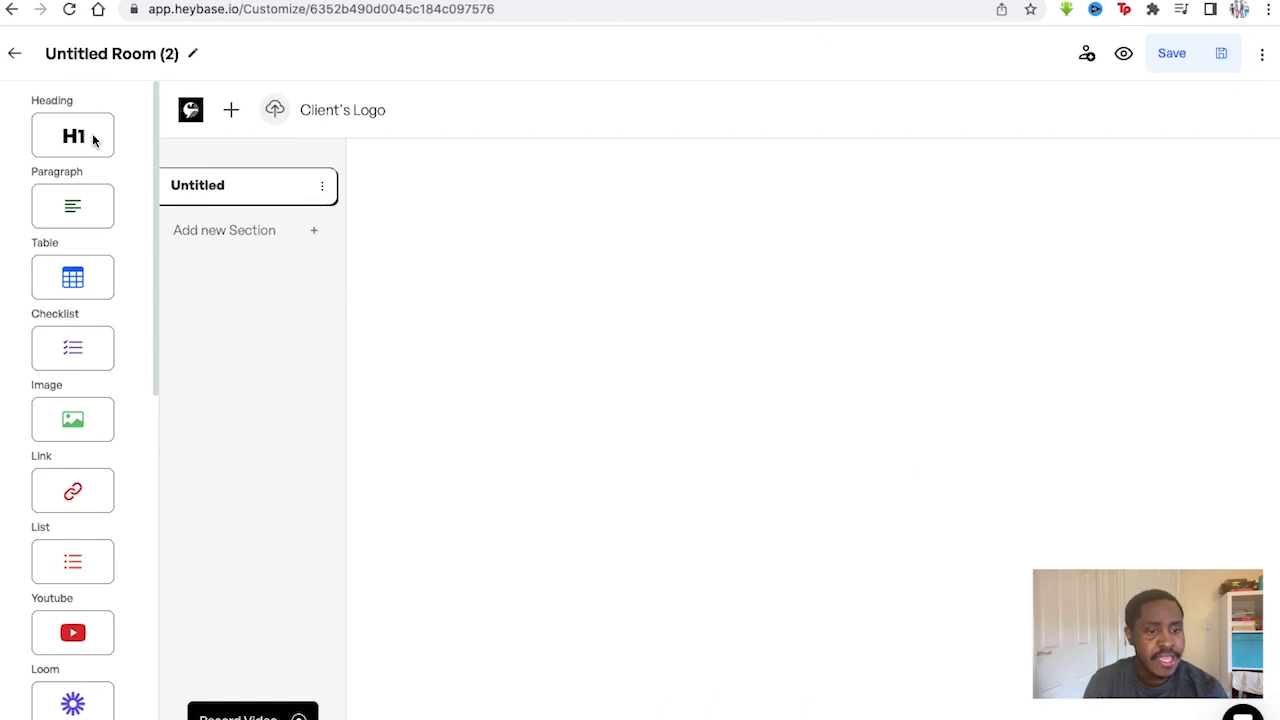
click(328, 120)
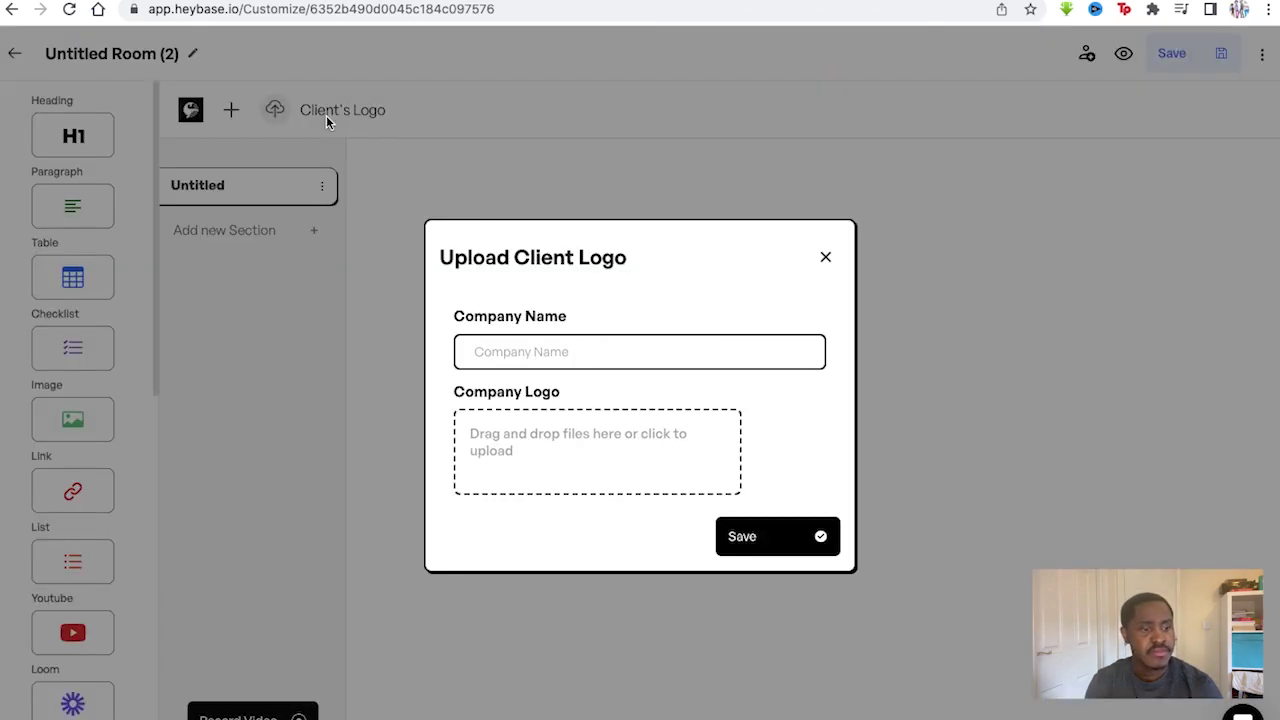
click(825, 257)
Add an H1 heading to the first section reading 'Opulent Tools'
mouse_move(73, 135)
mouse_down()
mouse_move(295, 193)
mouse_move(545, 175)
mouse_up()
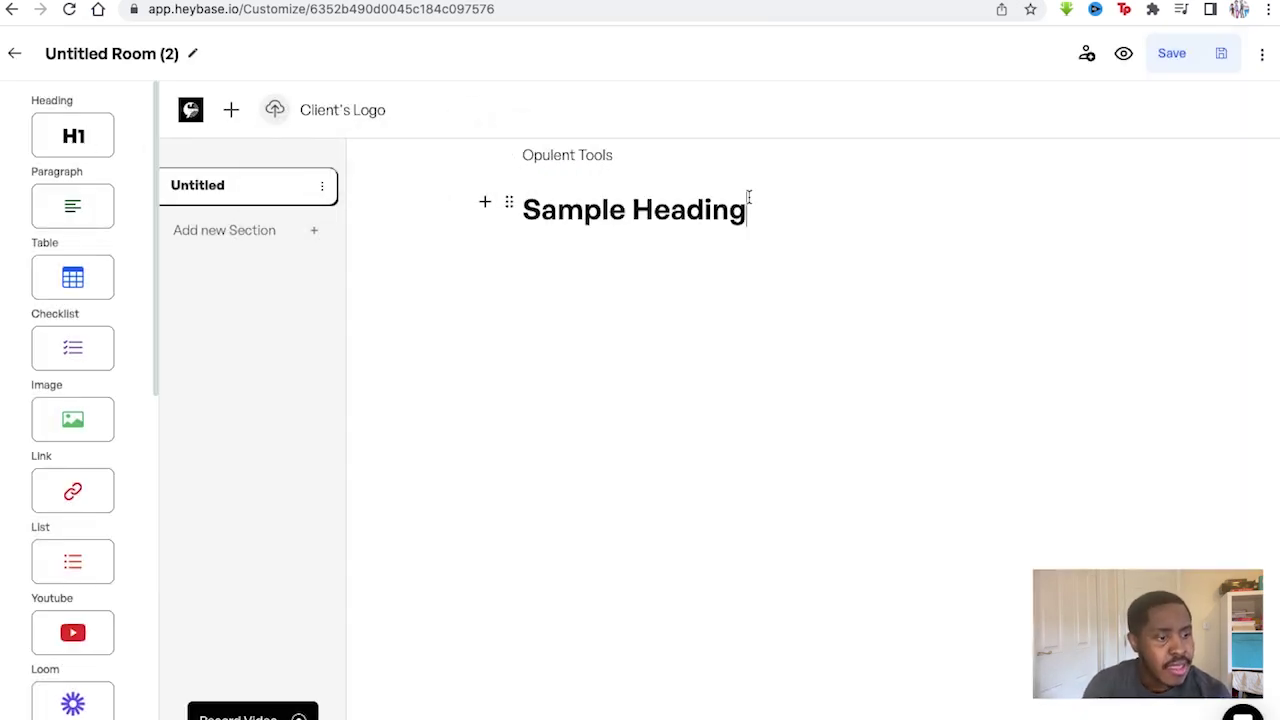
key(BackSpace)
key(BackSpace)
key(BackSpace)
key(BackSpace)
key(BackSpace)
key(BackSpace)
key(BackSpace)
key(BackSpace)
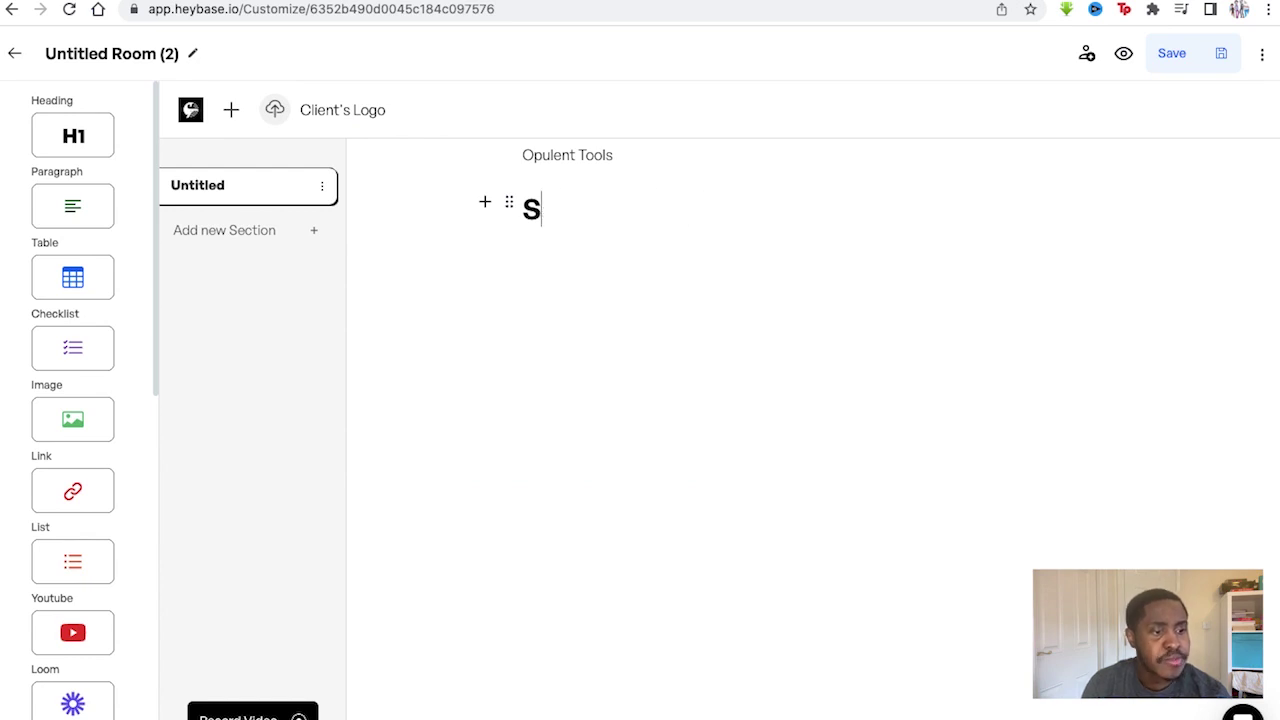
key(BackSpace)
text(Opulent Tools)
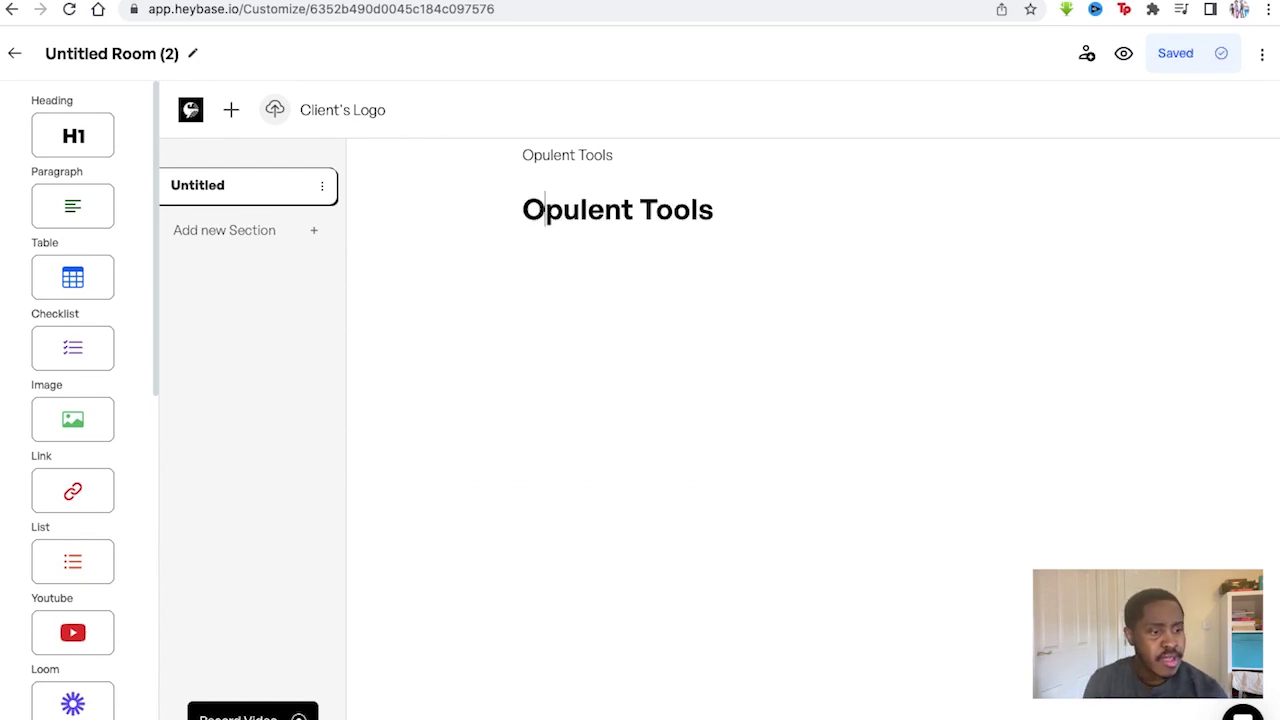
Delete the small company label above the heading and add a placeholder paragraph below it
drag(645, 155, 506, 159)
key(BackSpace)
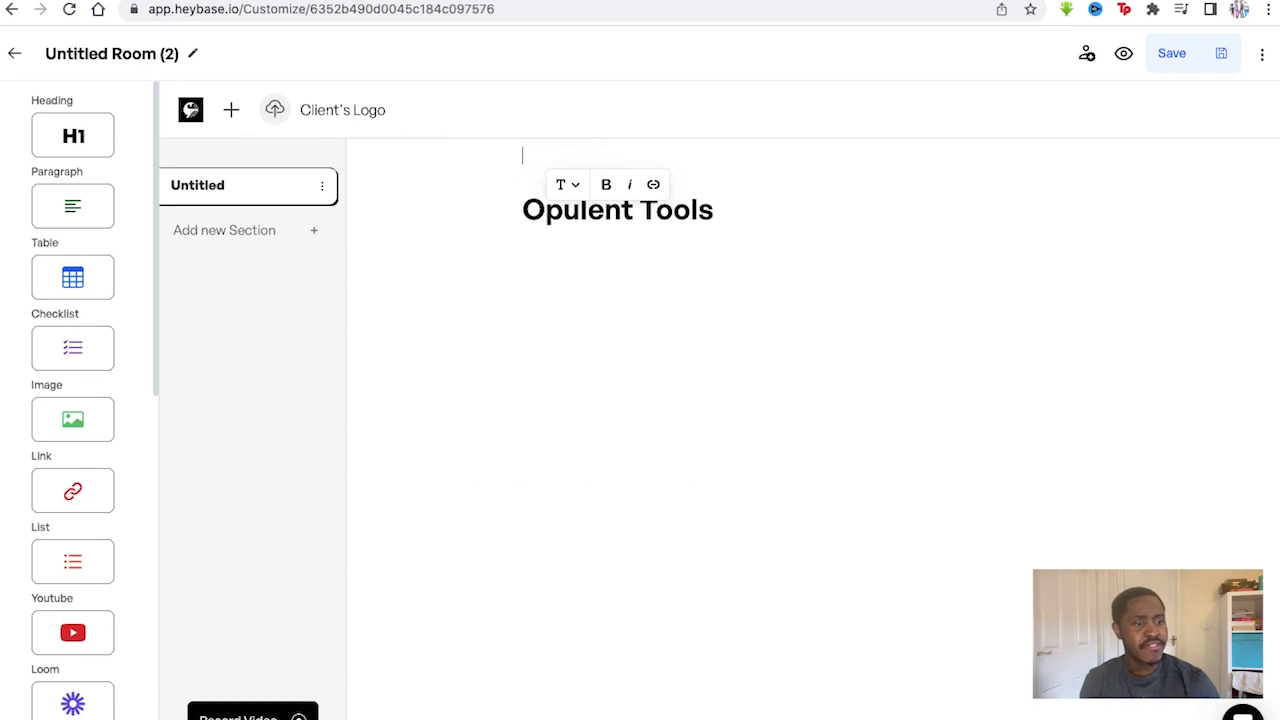
click(745, 221)
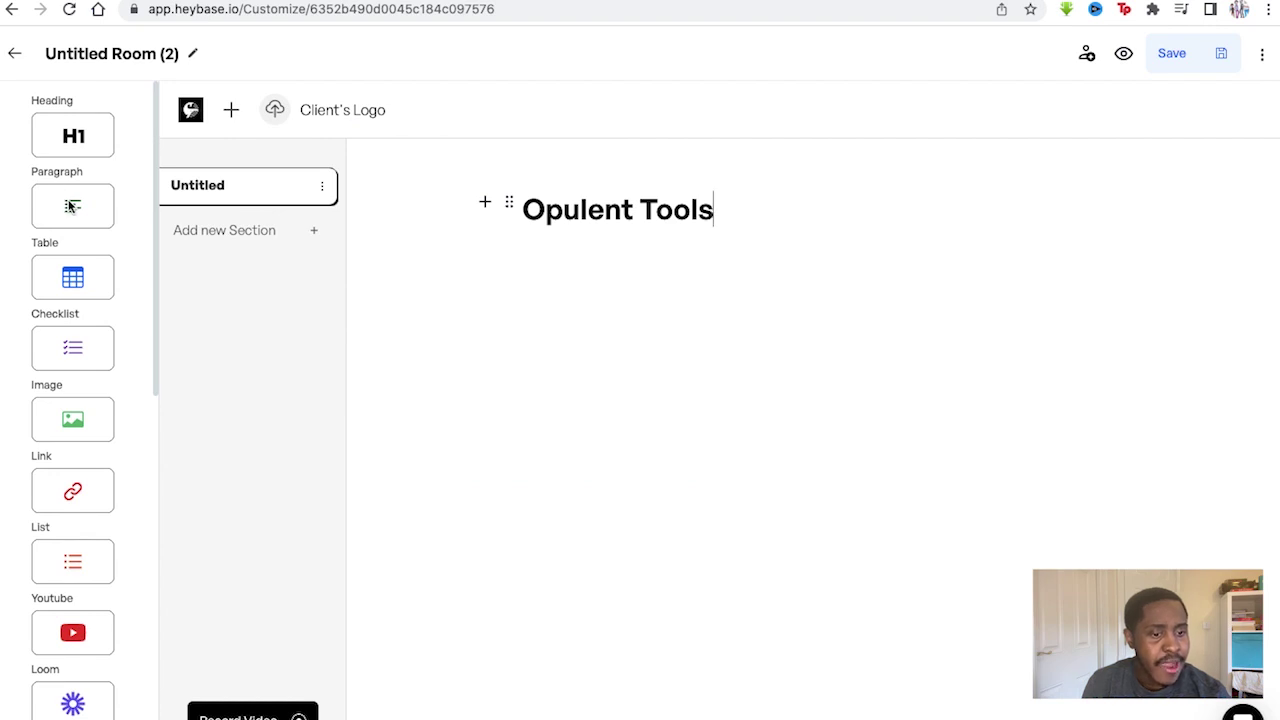
mouse_move(72, 215)
mouse_down()
mouse_move(271, 245)
mouse_move(563, 318)
mouse_move(566, 302)
mouse_up()
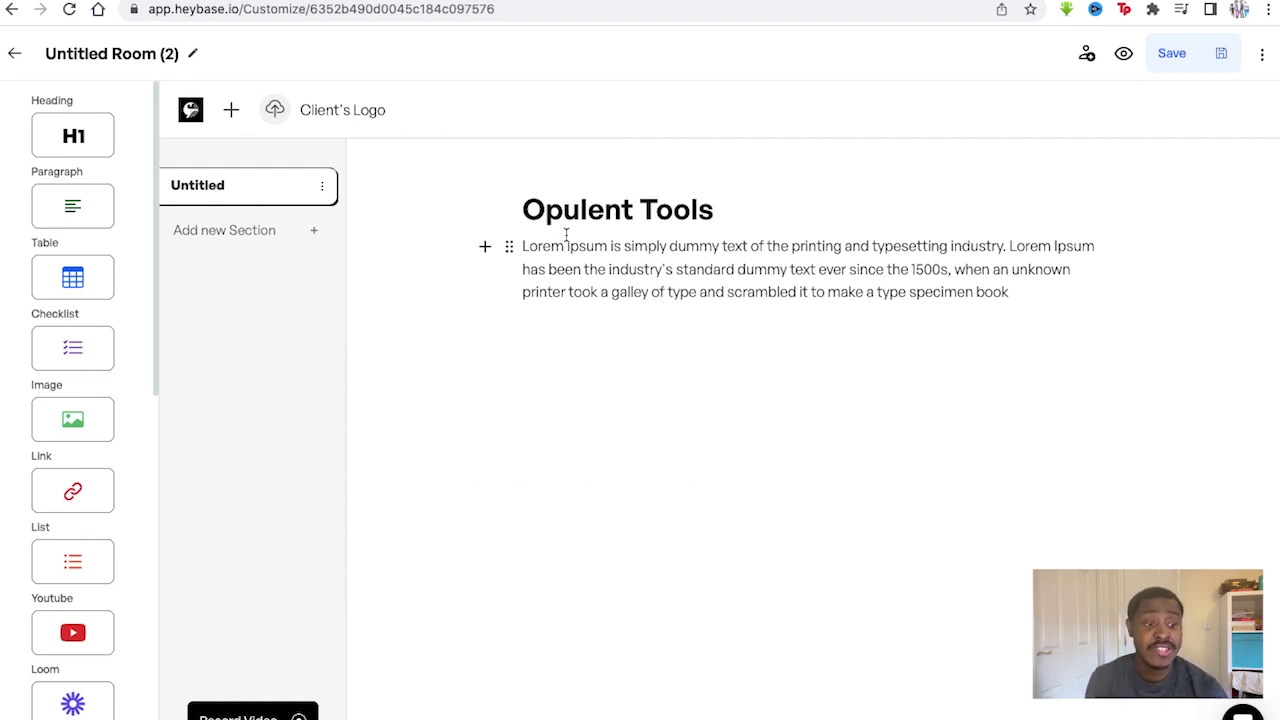
Delete the Lorem Ipsum text under Opulent Tools and add a second, empty section
click(586, 269)
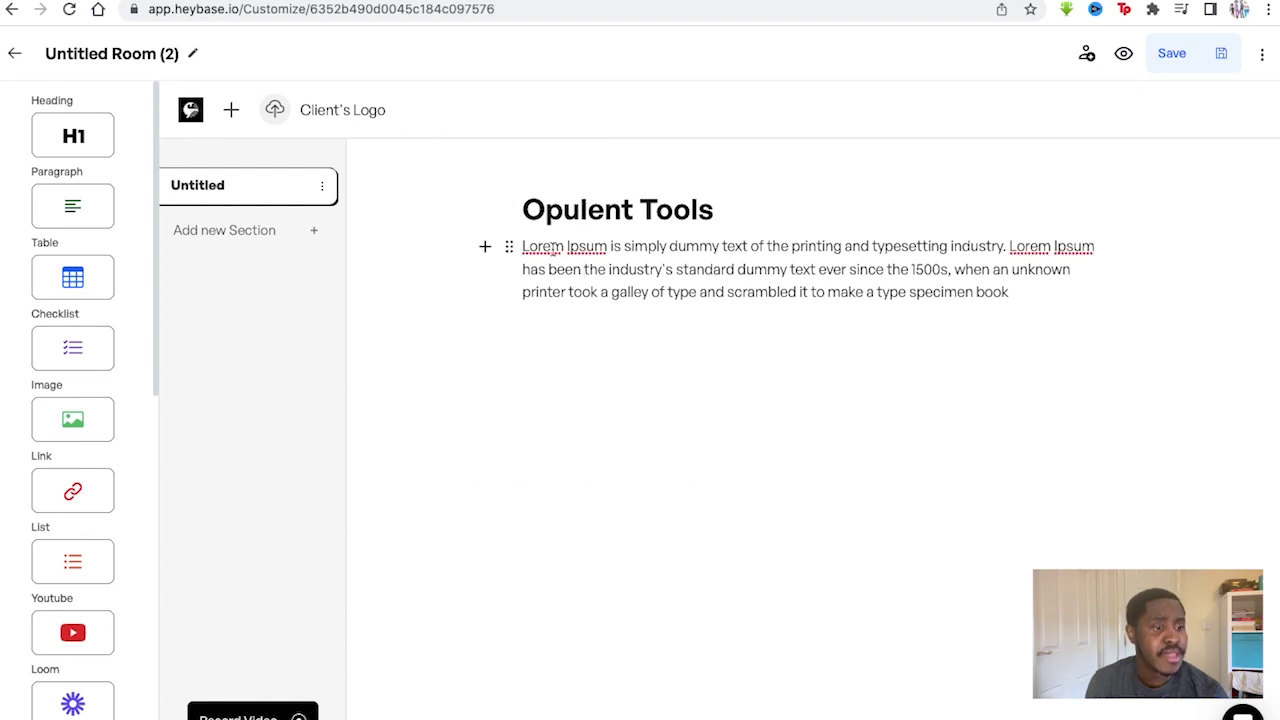
drag(552, 251, 1031, 307)
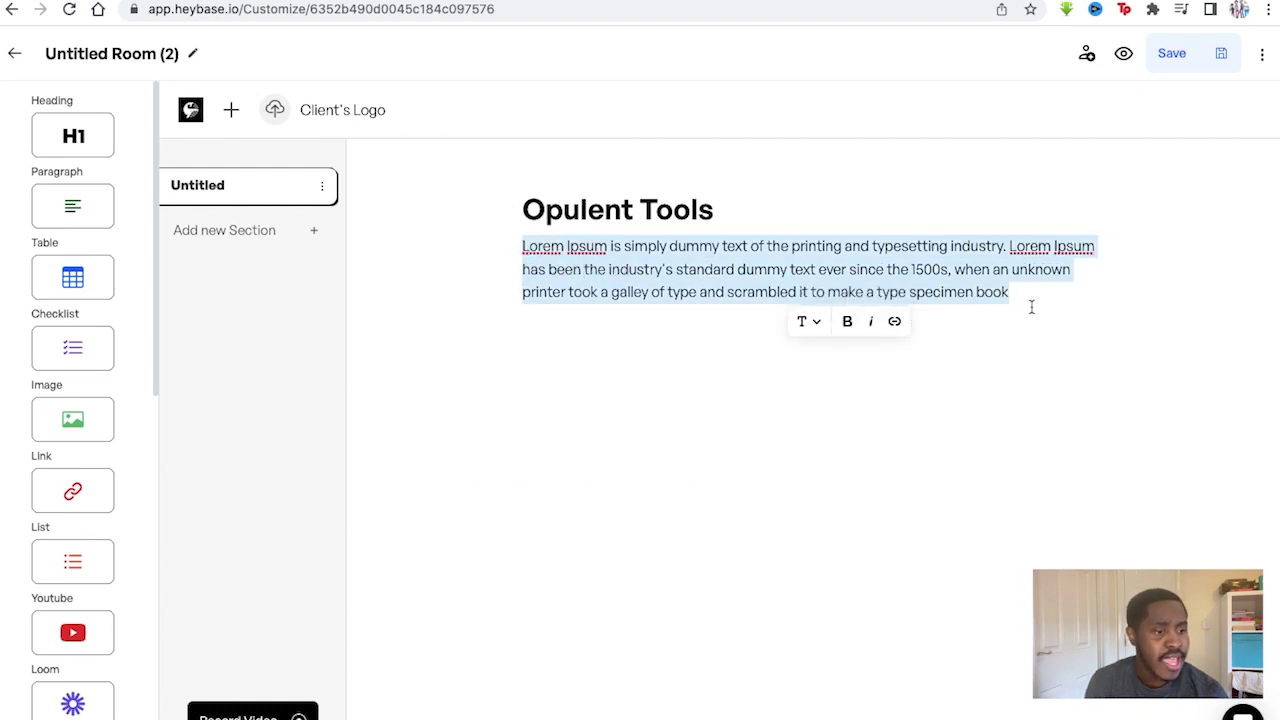
key(BackSpace)
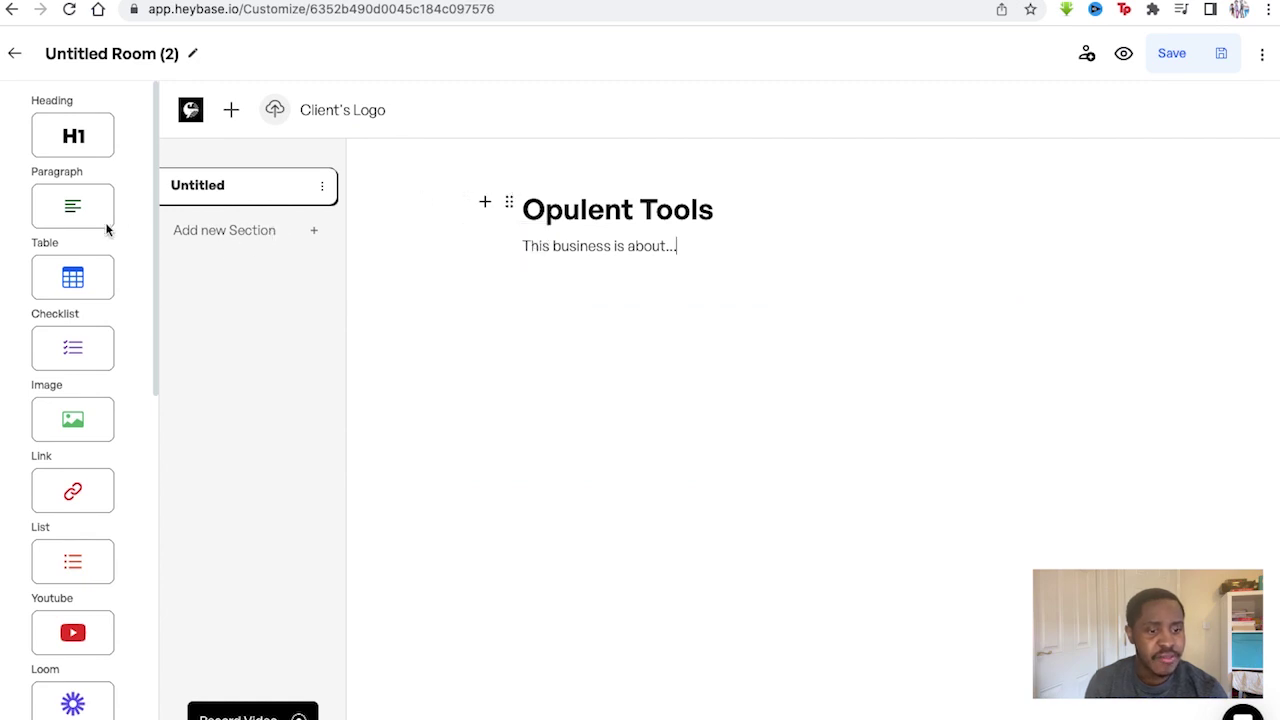
click(243, 231)
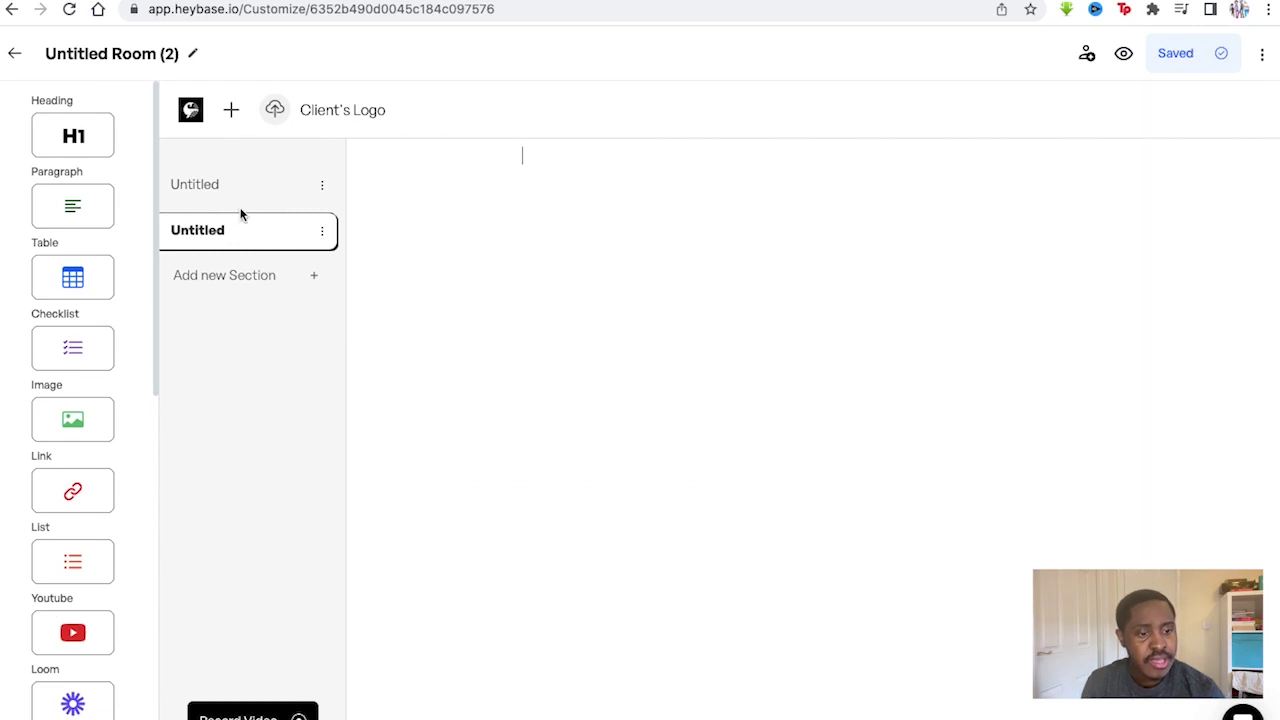
Rename the first section to 'Opening Statement'
click(237, 188)
click(323, 188)
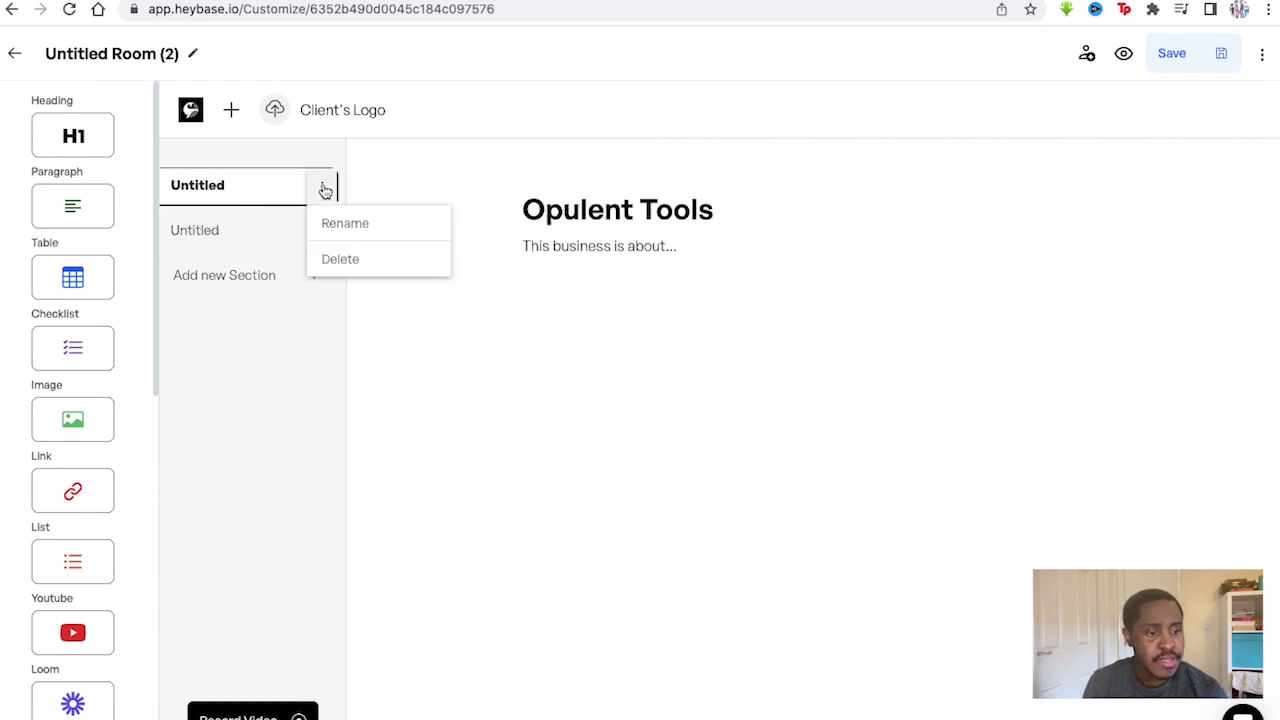
click(337, 223)
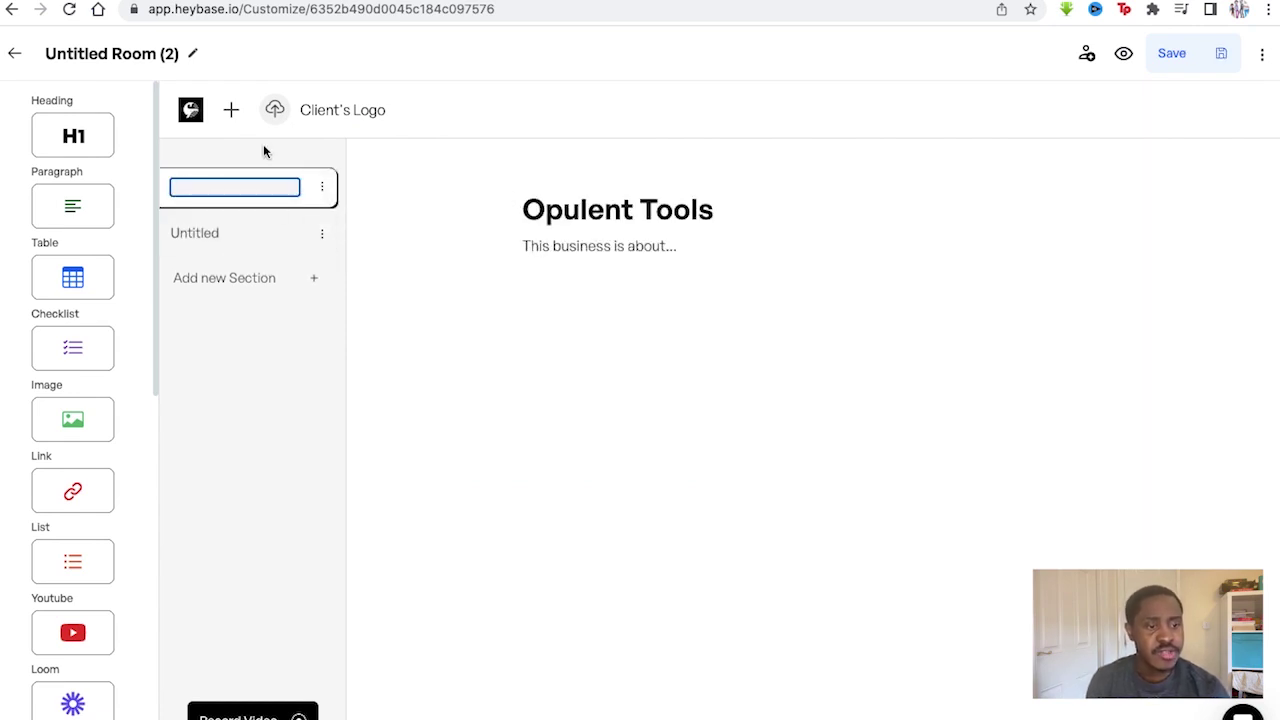
text(Opening)
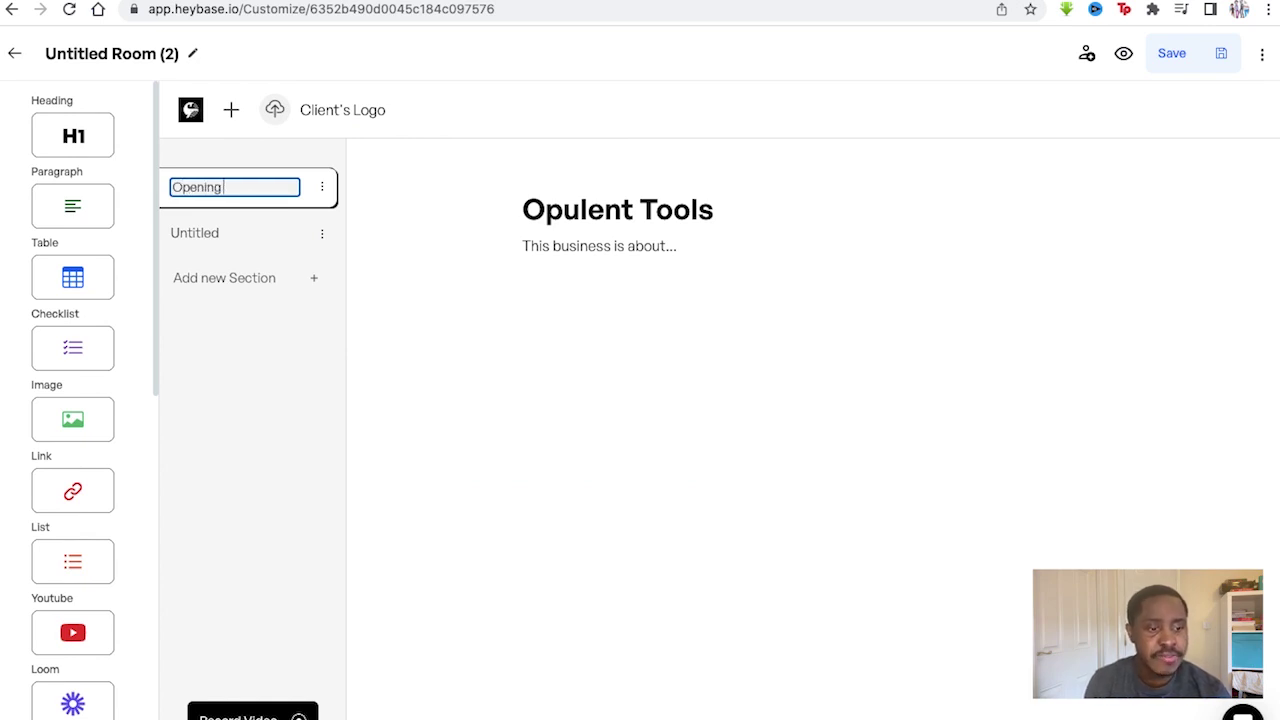
text(Statement)
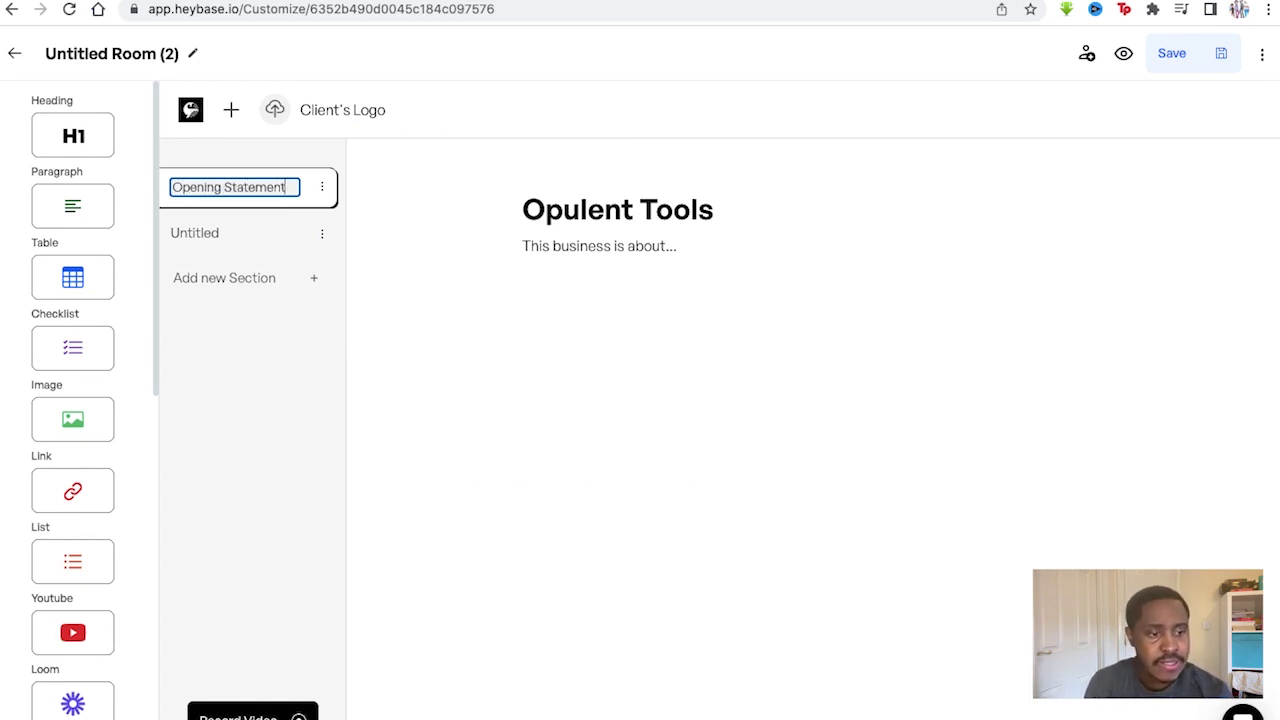
key(Return)
Rename the second section to 'Mission 1'
click(212, 243)
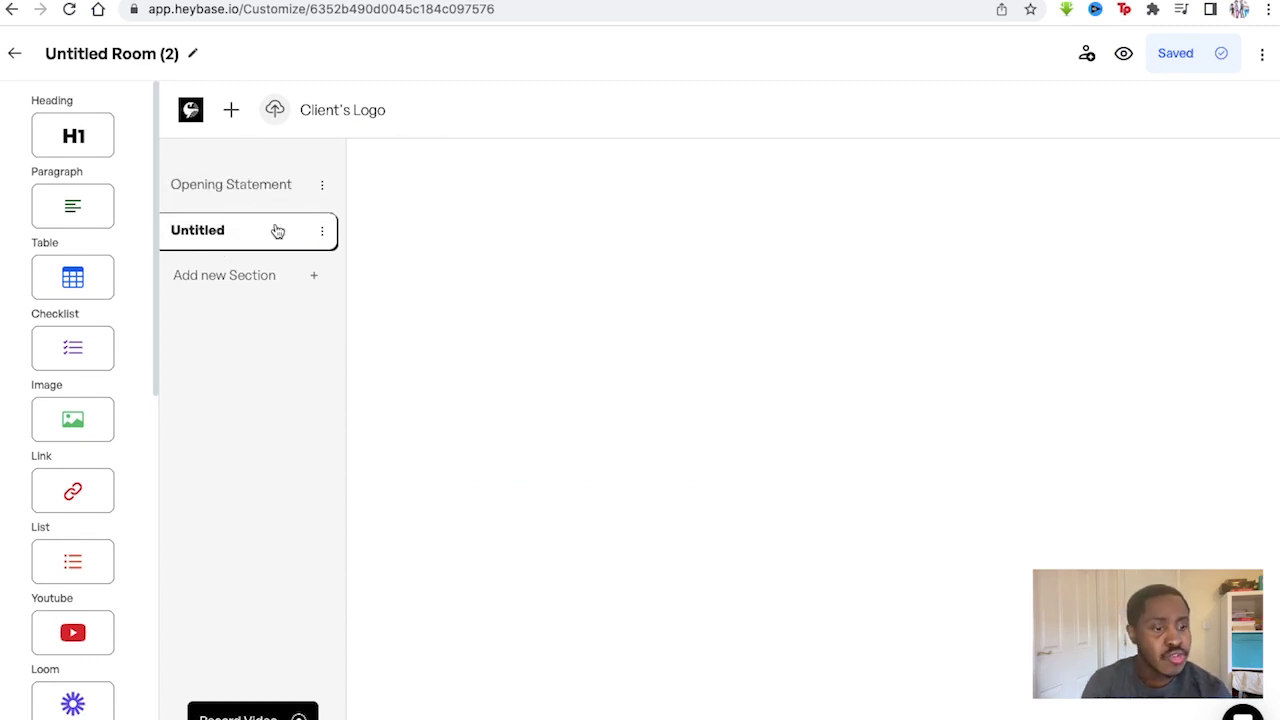
click(322, 231)
click(334, 266)
text(Mission)
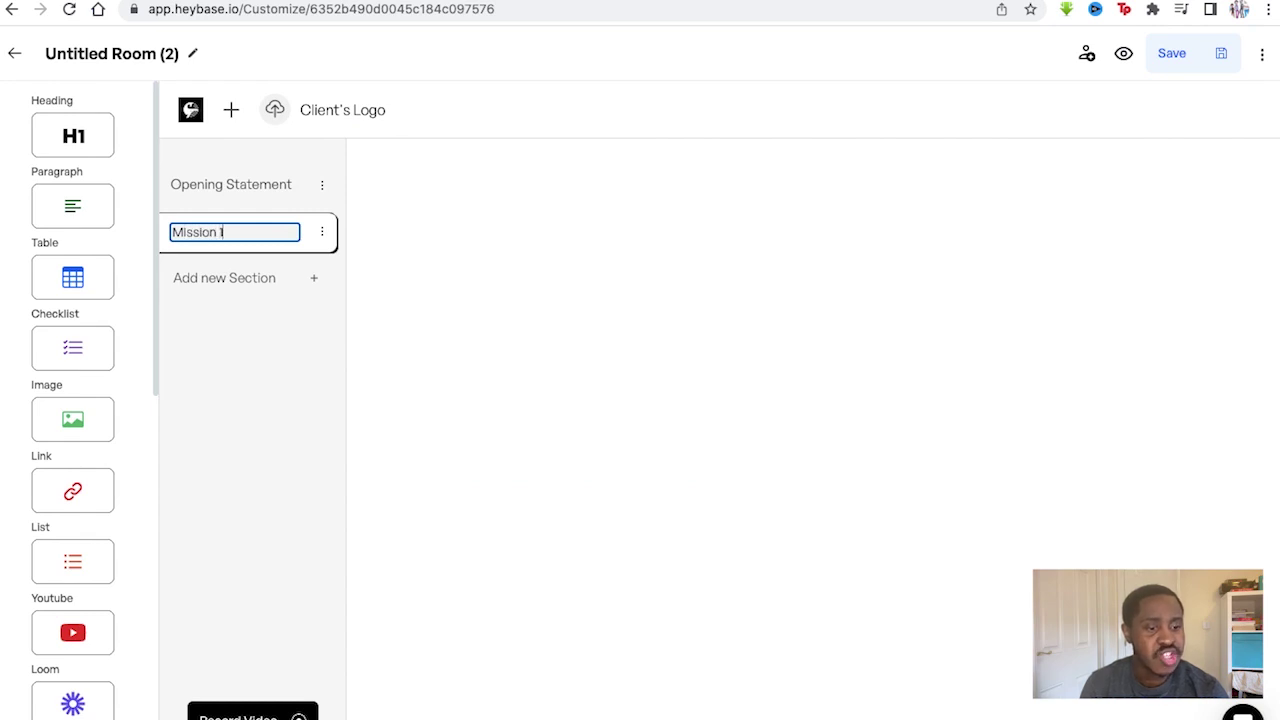
key(Return)
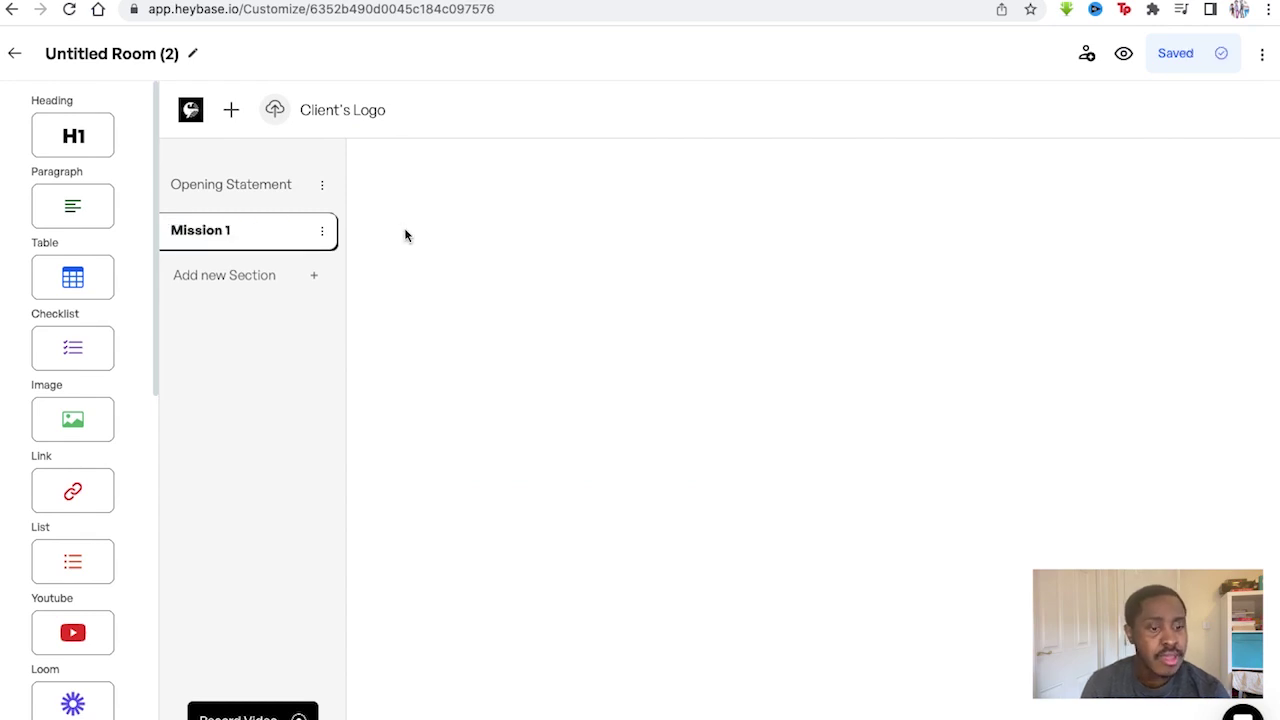
Add a placeholder paragraph and a sample table with 1 and 150$ cells to Mission 1
drag(73, 215, 462, 255)
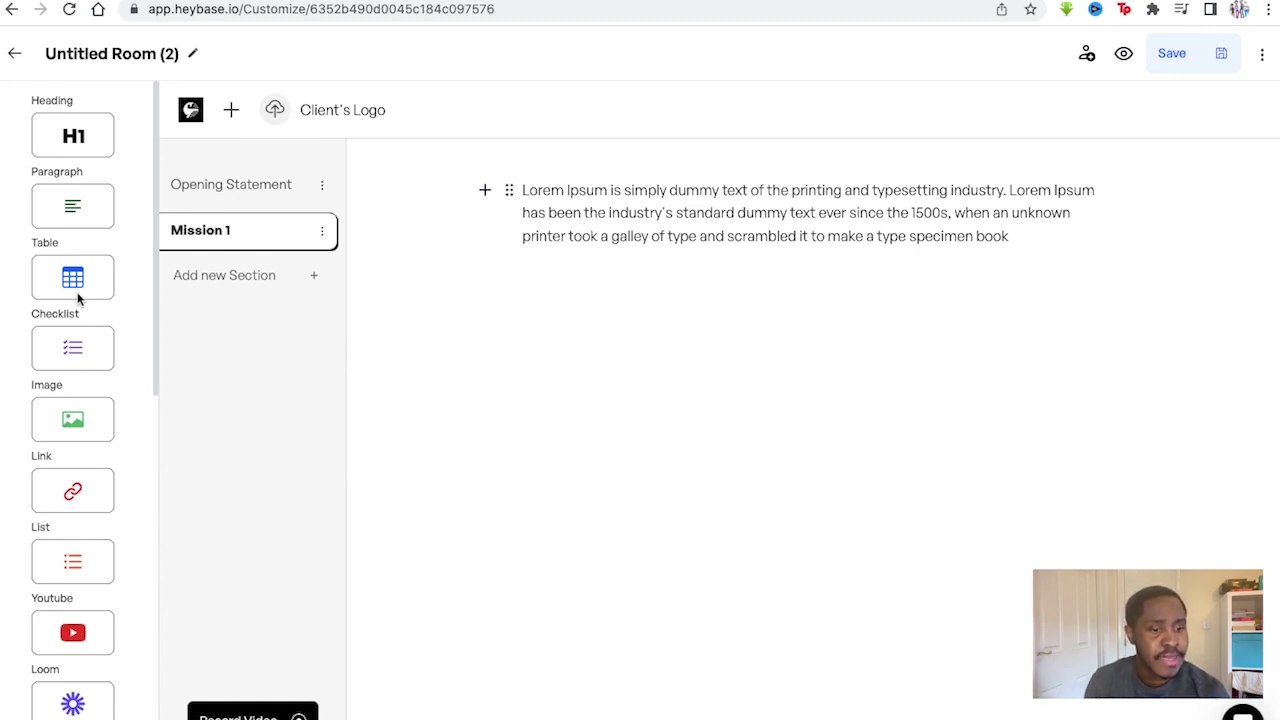
drag(72, 286, 660, 365)
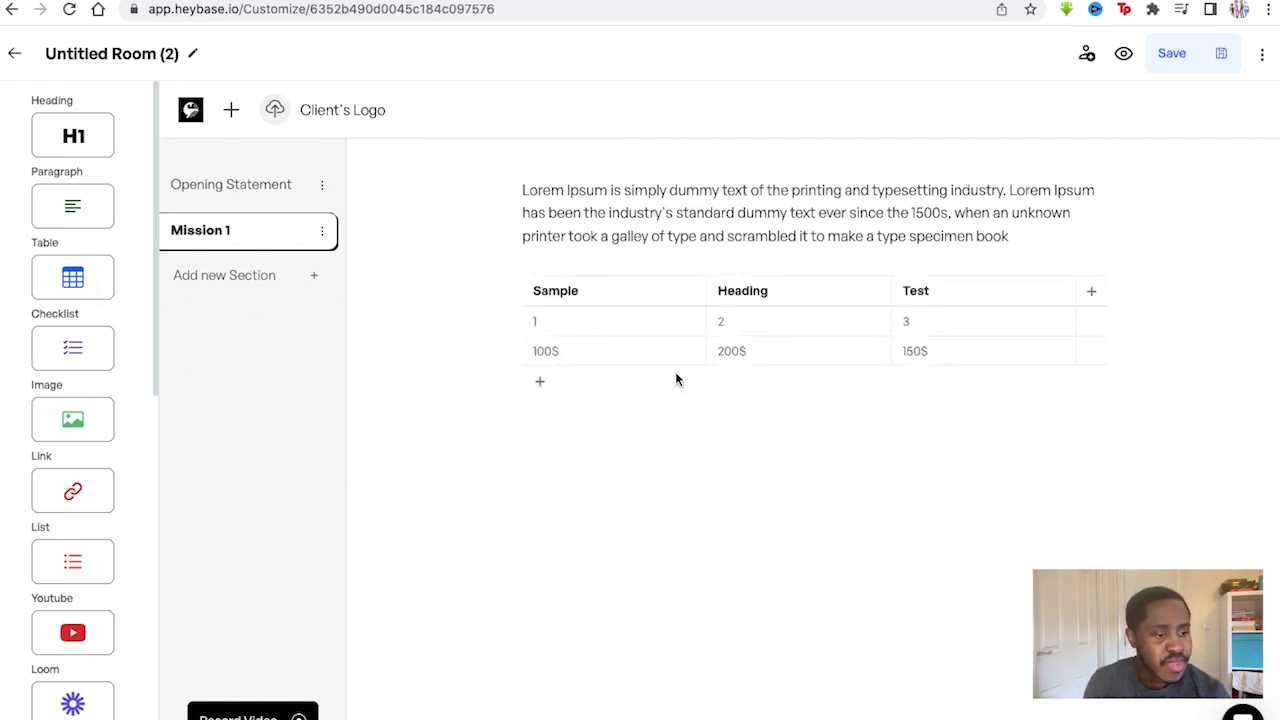
click(586, 320)
click(968, 350)
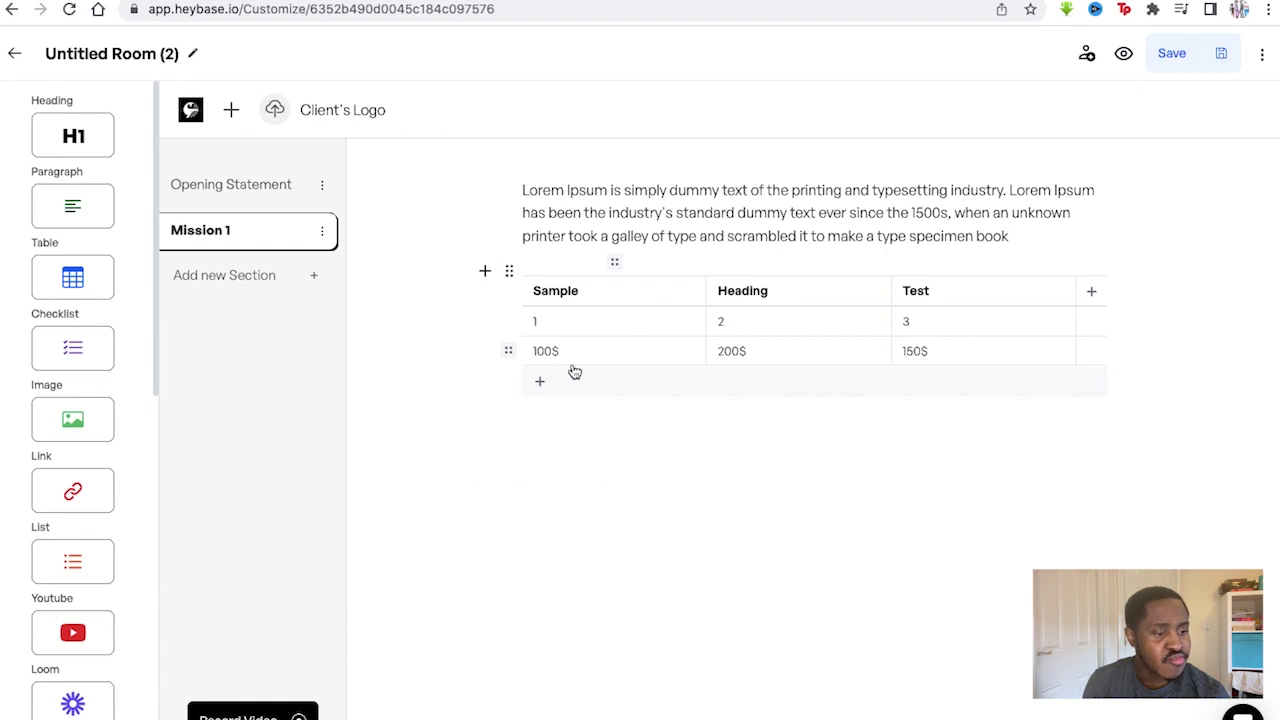
mouse_move(720, 321)
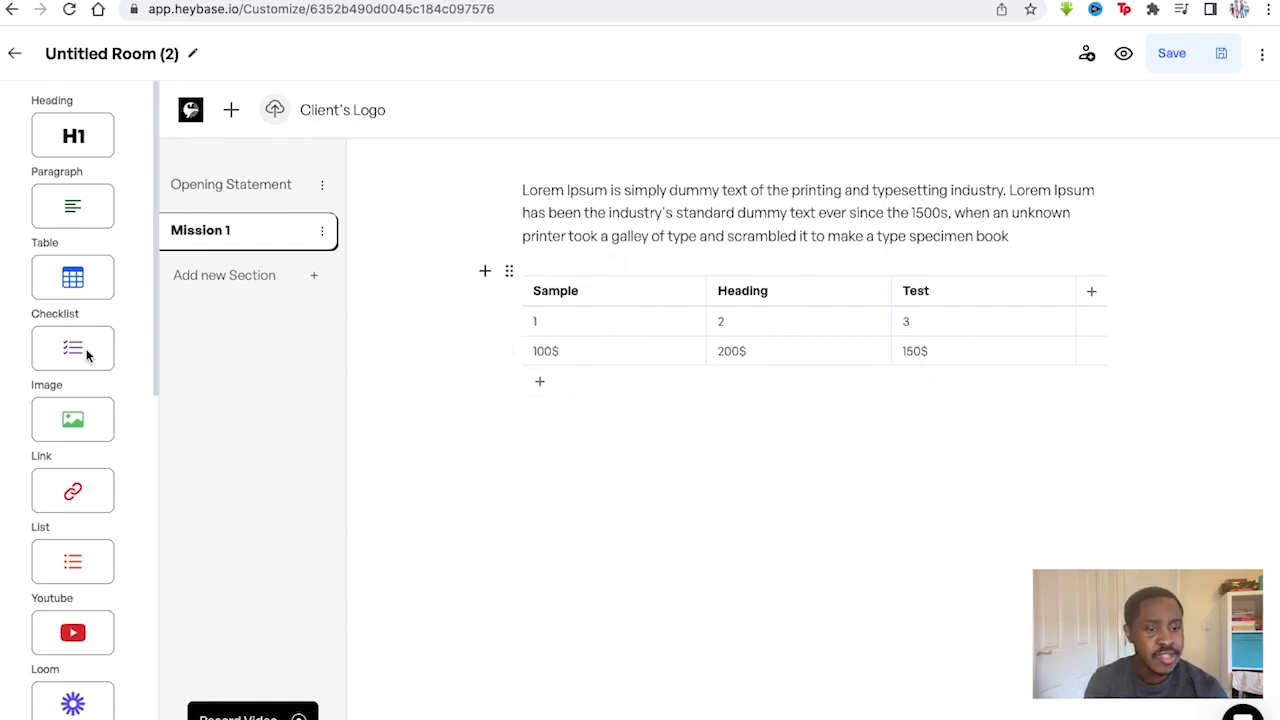
Add a checklist below the table, tick Sample Data Checked, and add a third empty item
drag(87, 354, 646, 469)
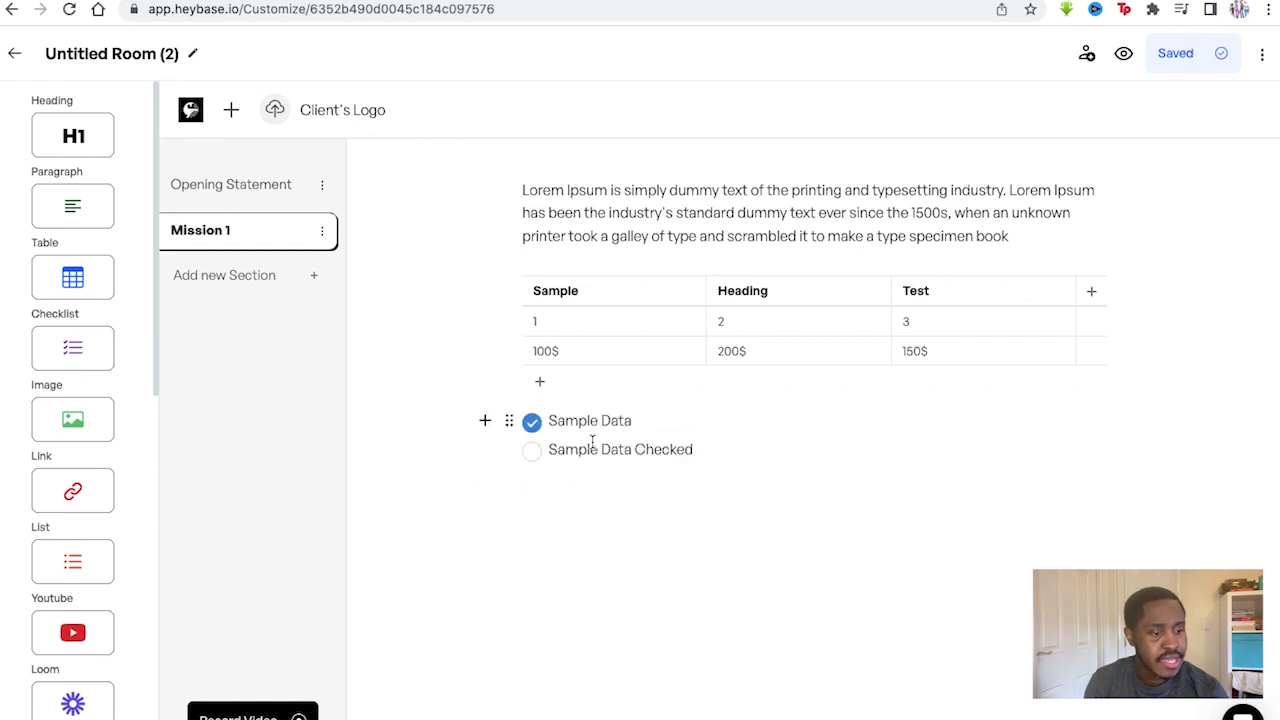
click(532, 453)
click(714, 449)
key(Return)
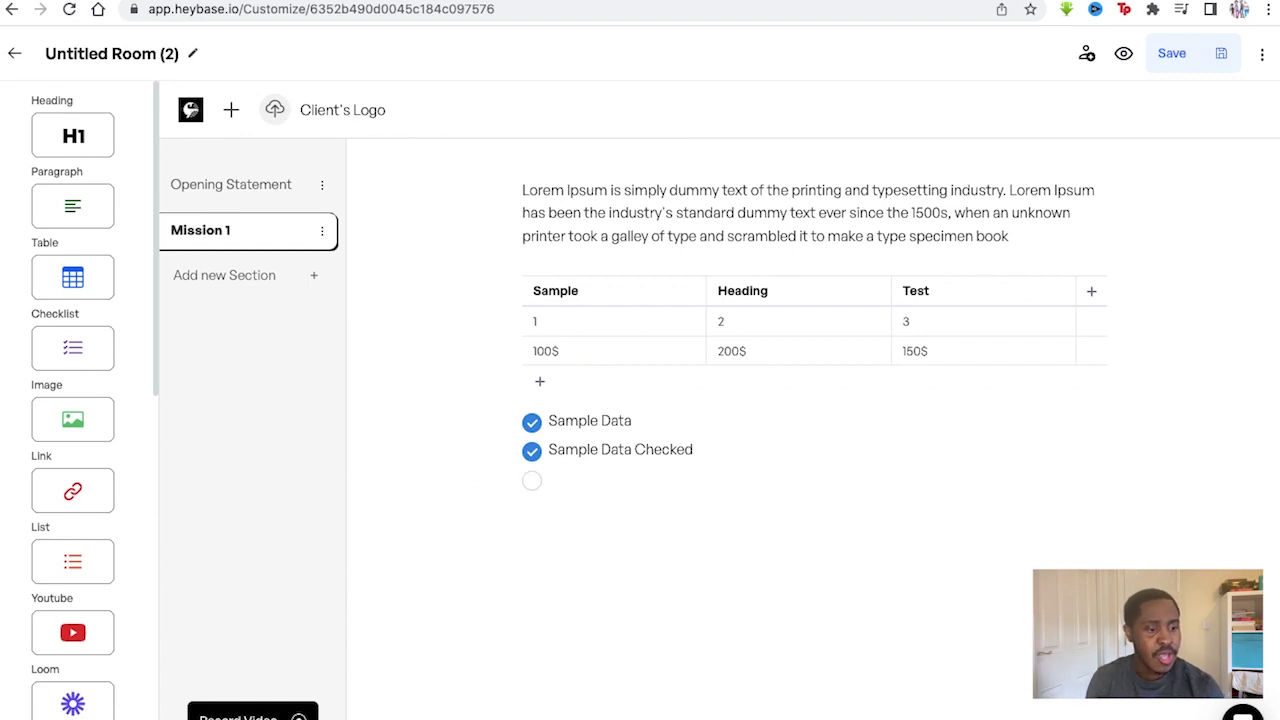
click(531, 482)
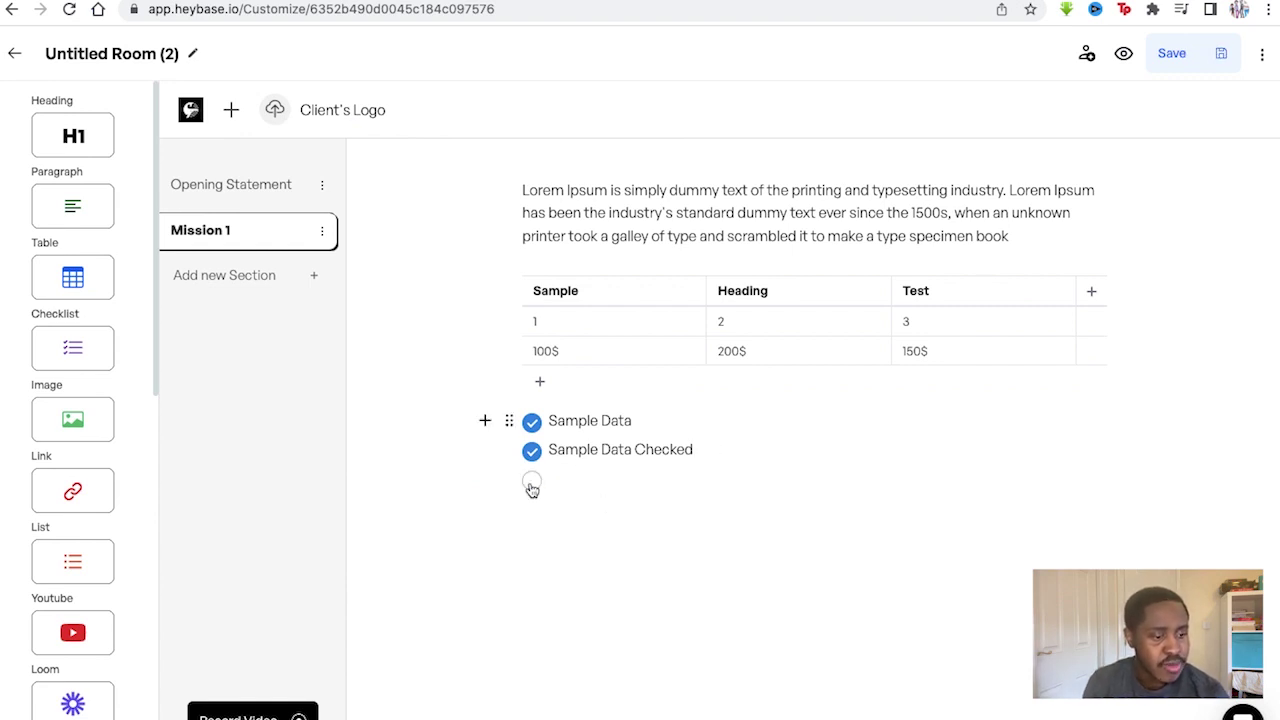
Add a third section with a wolf image and a link block below its caption, plus a fourth empty section
click(314, 276)
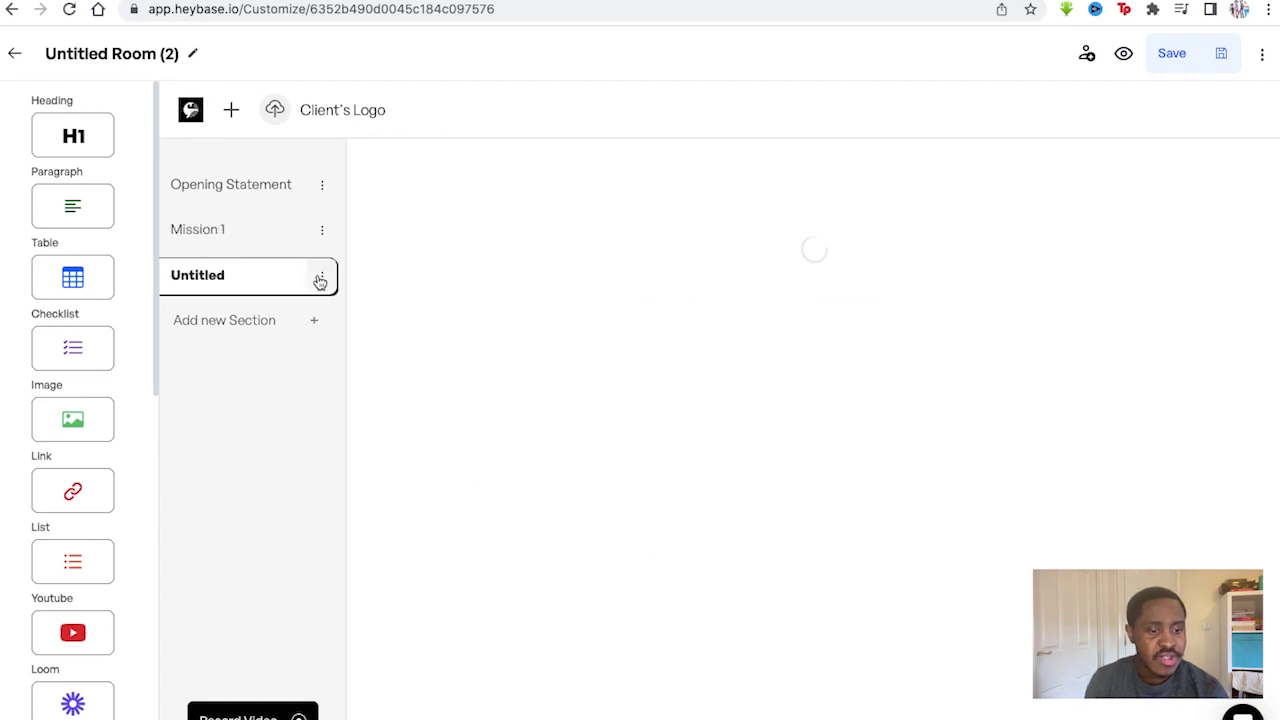
click(57, 437)
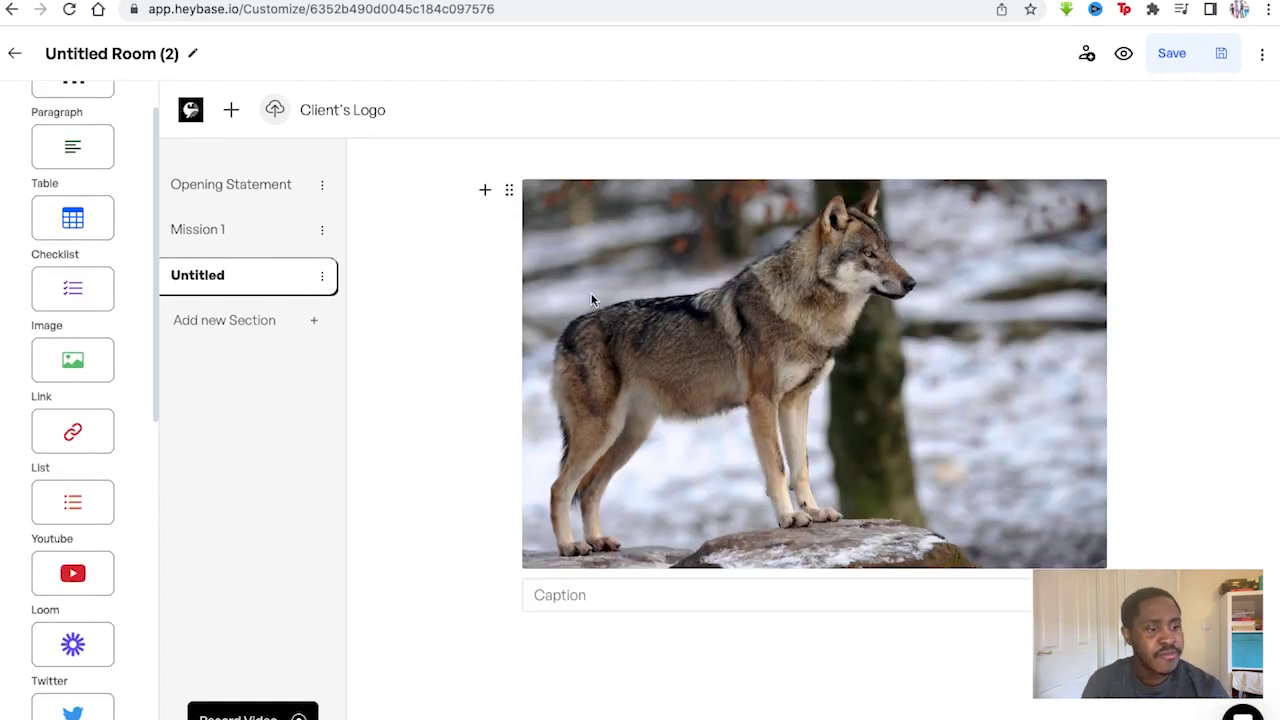
scroll(475, 303, down, 1)
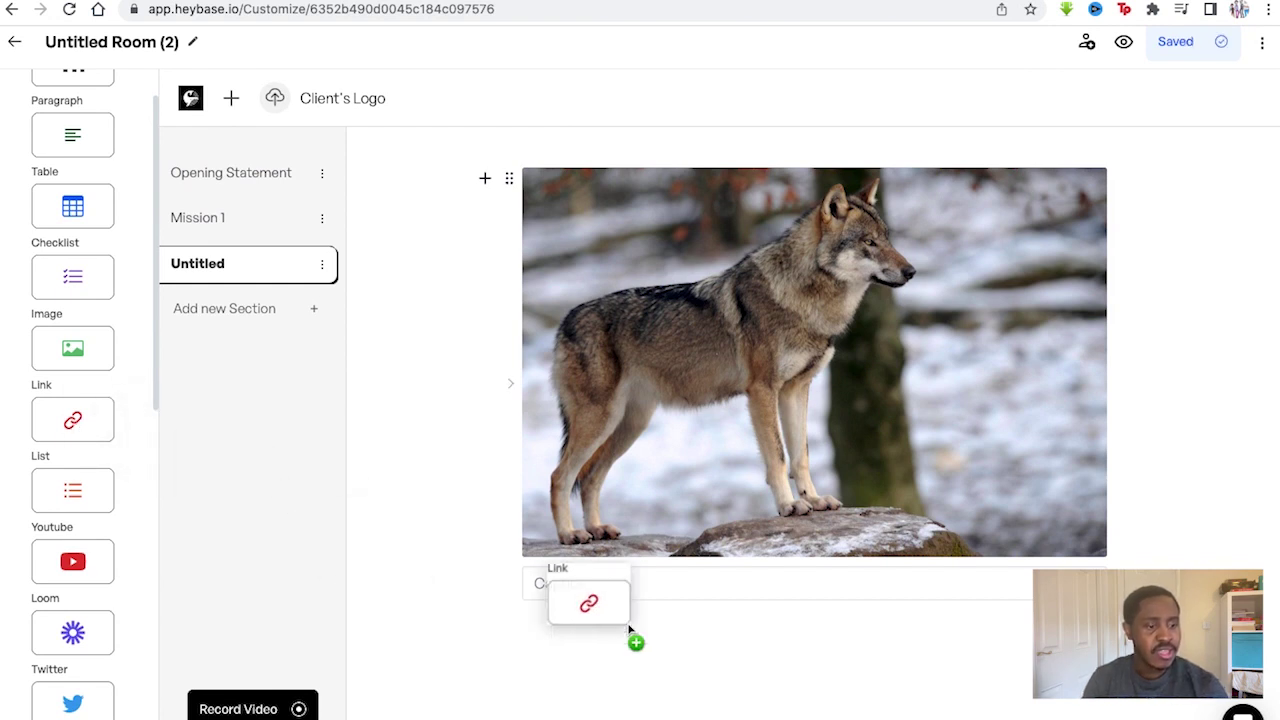
drag(78, 427, 640, 642)
click(618, 635)
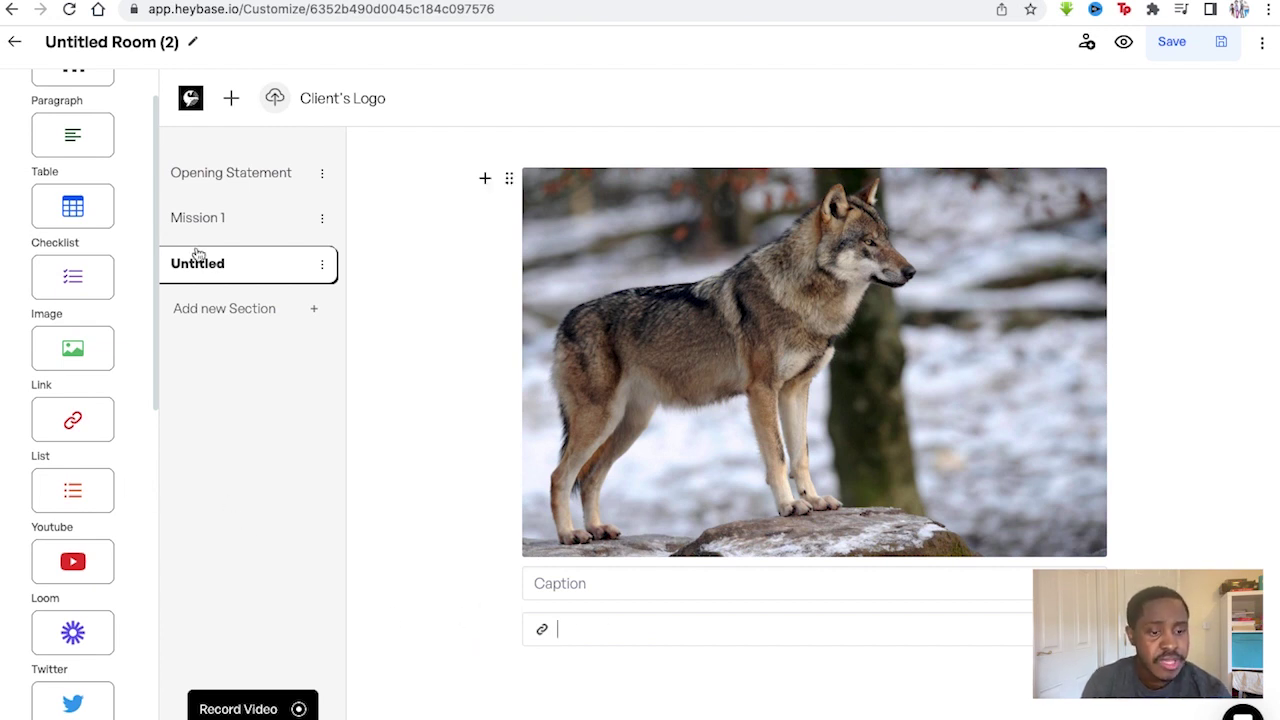
click(314, 311)
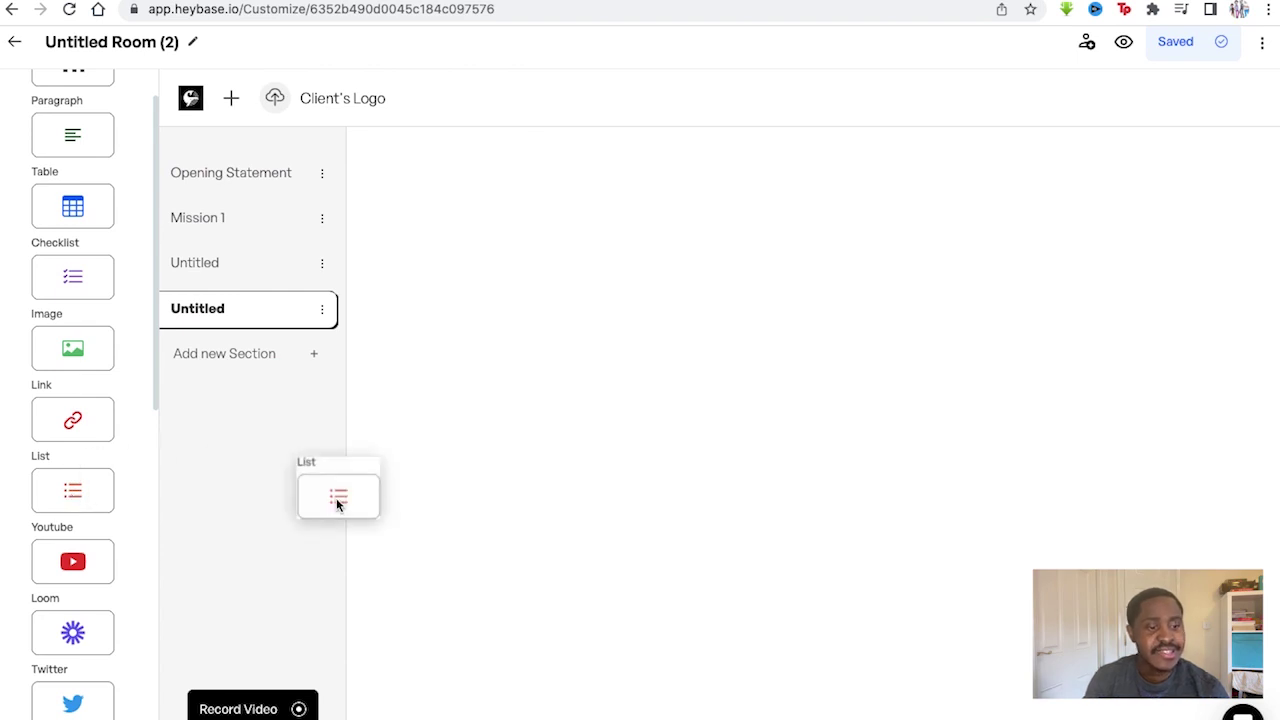
Add a heading block to the fourth section reading 'Values'
drag(72, 498, 516, 479)
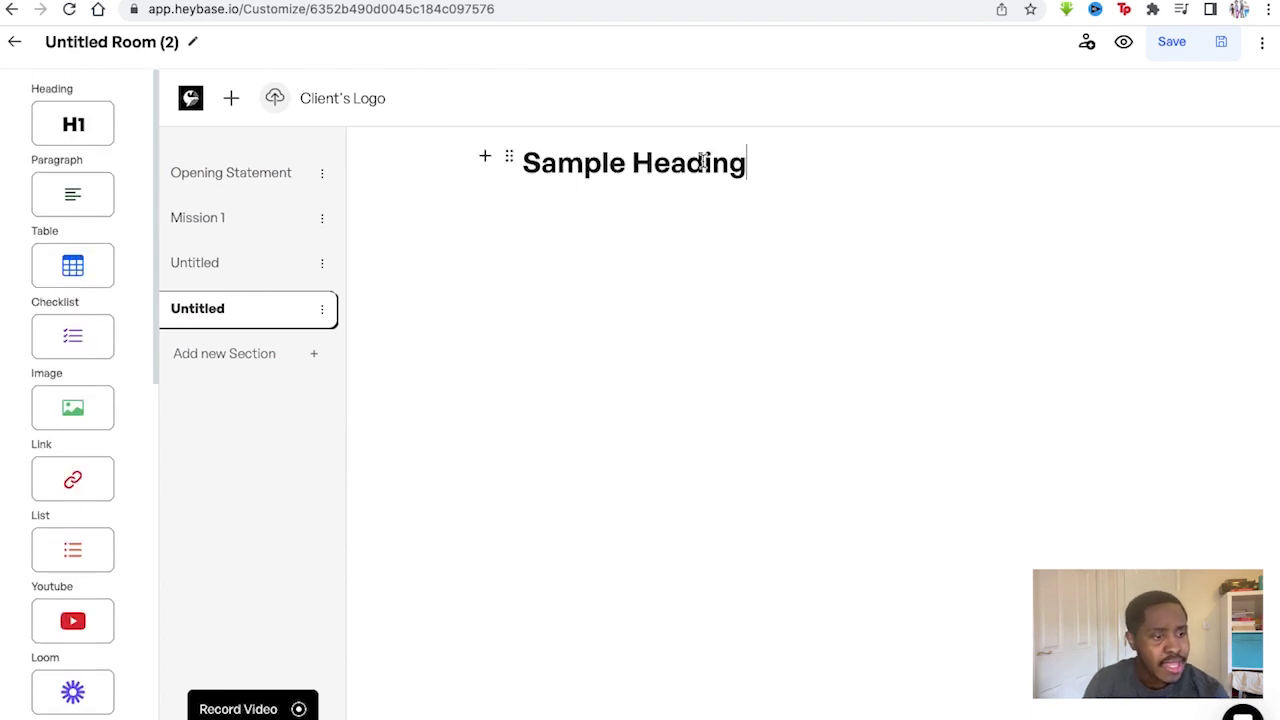
drag(746, 163, 516, 165)
text(Values)
key(Return)
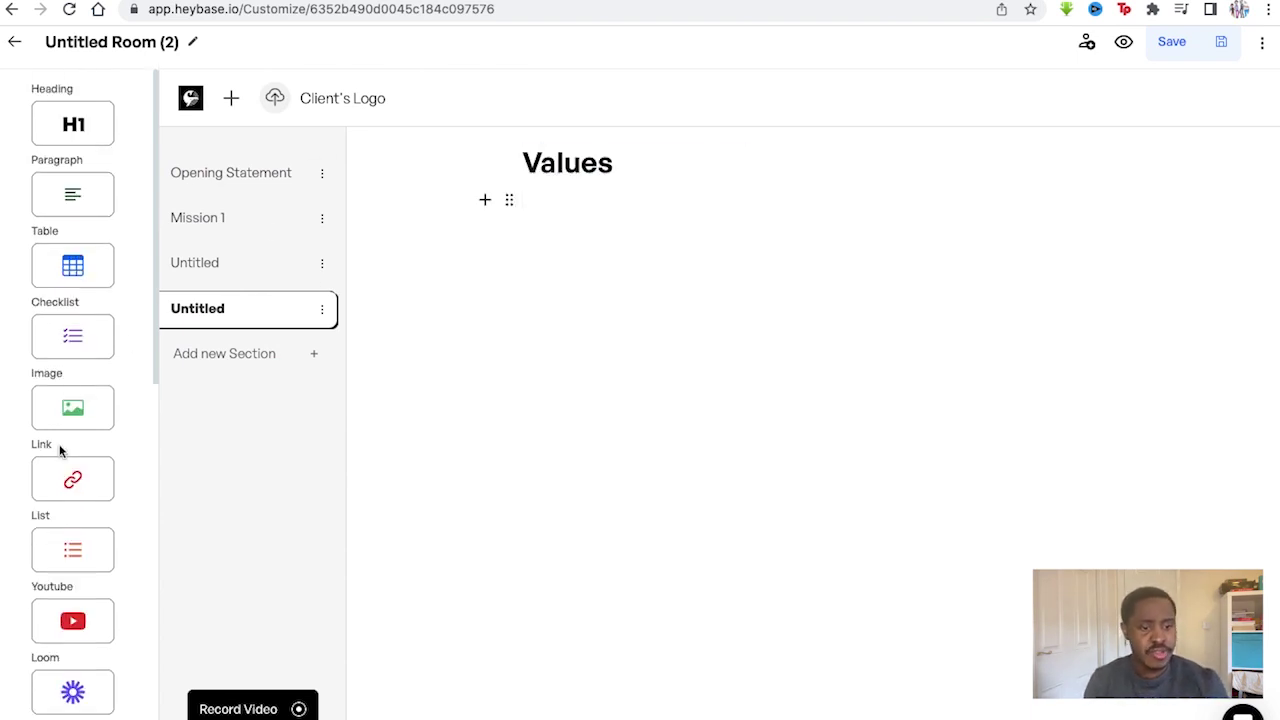
Add a bulleted list of Communicative, Determined and Friendly, followed by a YouTube video embed
drag(80, 548, 545, 212)
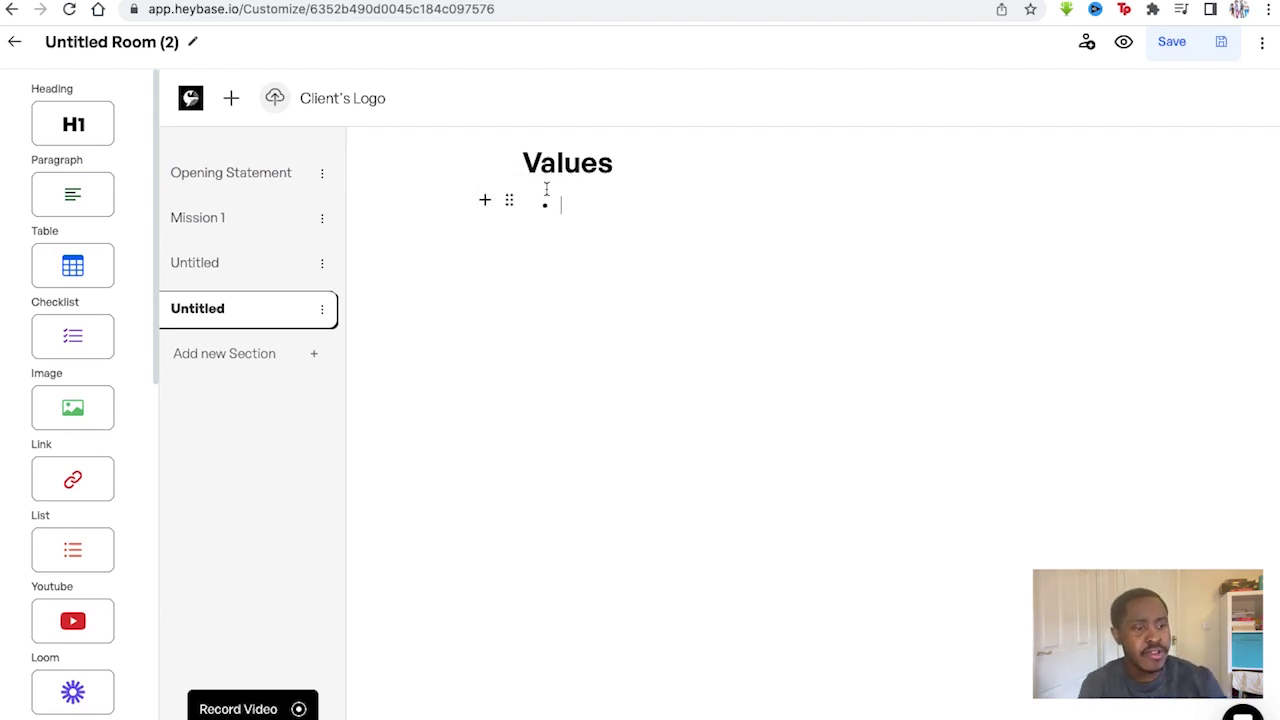
text(C)
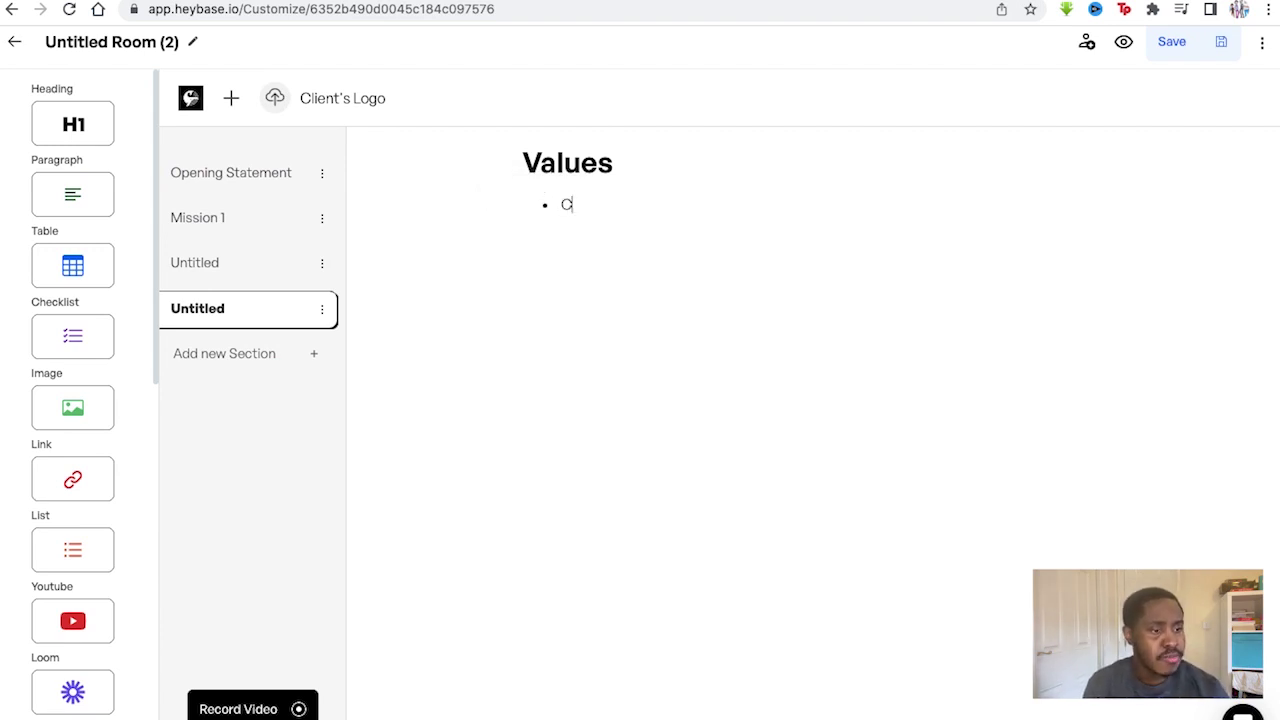
text(ommunicative)
key(Return)
text(Det)
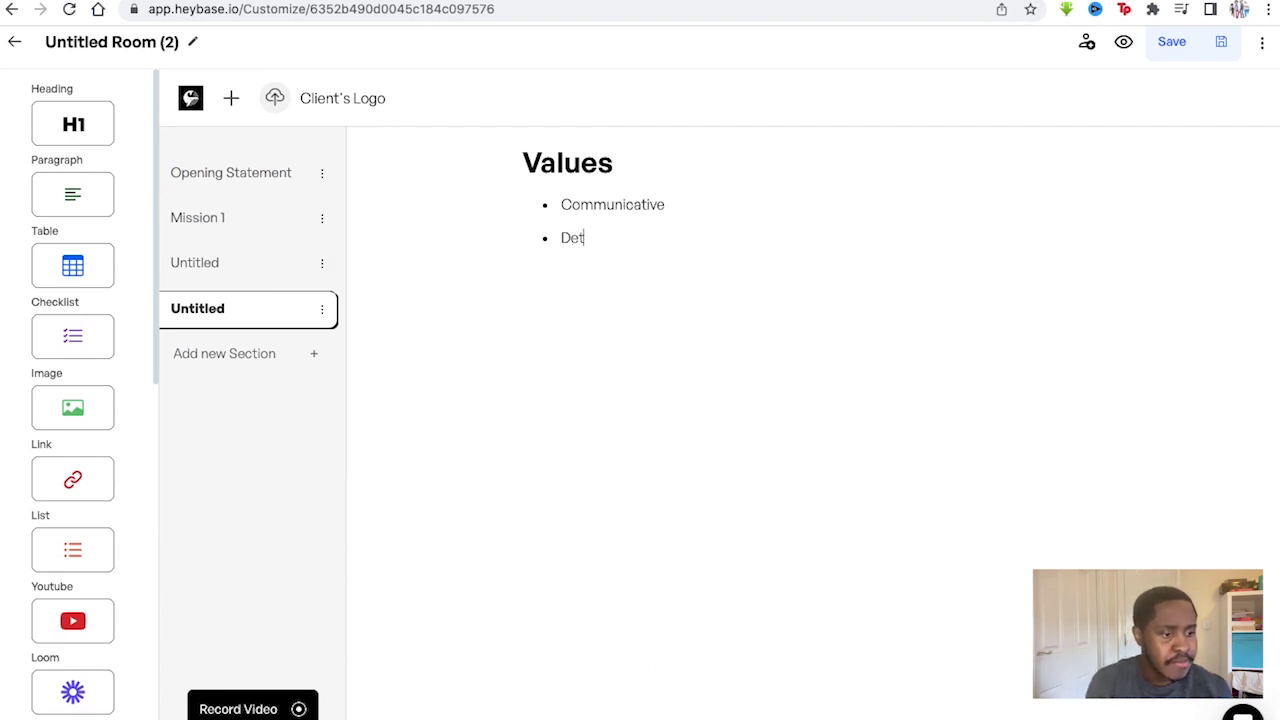
text(ermined)
key(Return)
text(Friendly)
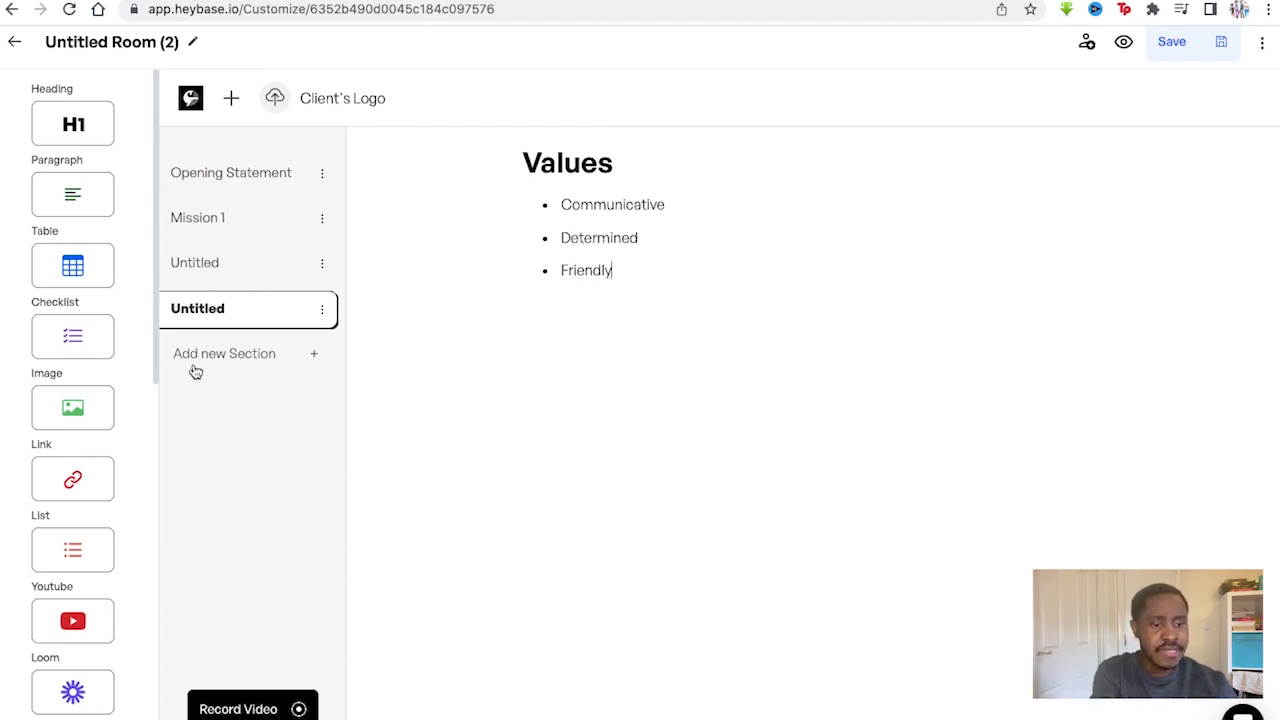
scroll(85, 509, down, 3)
scroll(85, 509, down, 1)
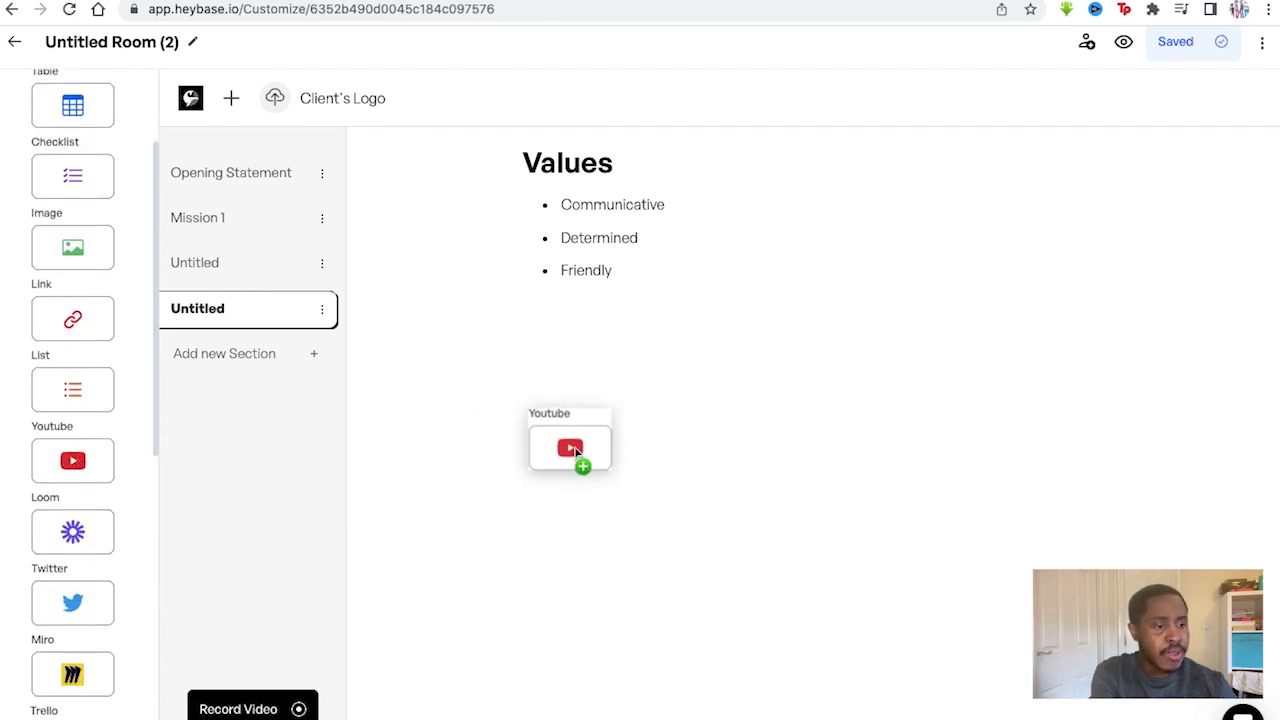
drag(82, 452, 585, 455)
Embed the 'Best Advice to Small Business Owners' YouTube video from its pasted link, then scroll down to view it
click(519, 273)
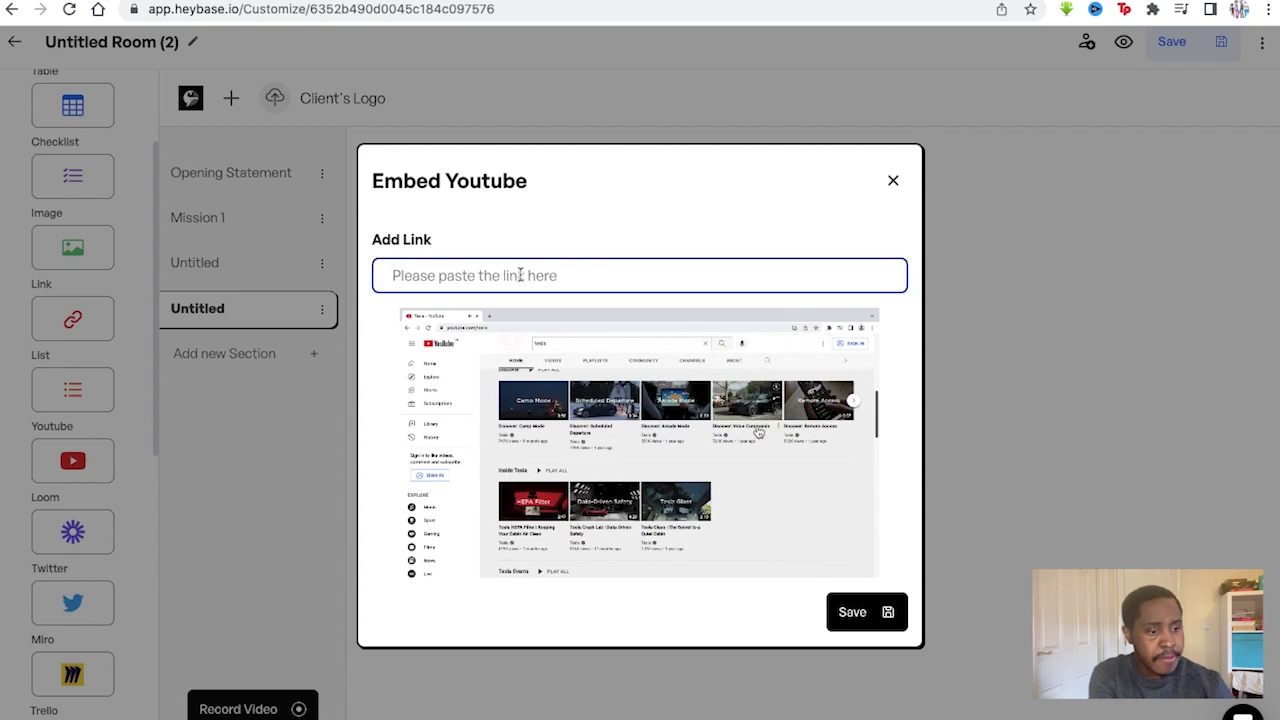
text(https://www.youtube.com/watch?v=0PbjZ01ObLA)
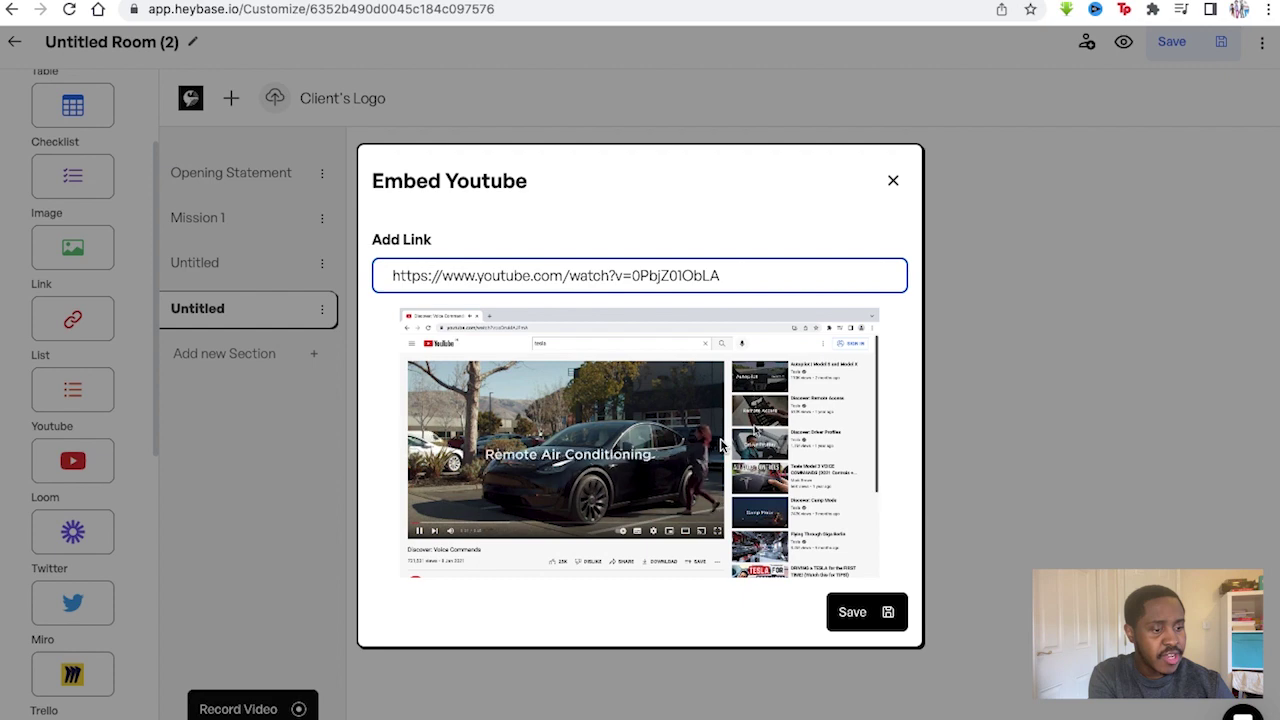
click(872, 614)
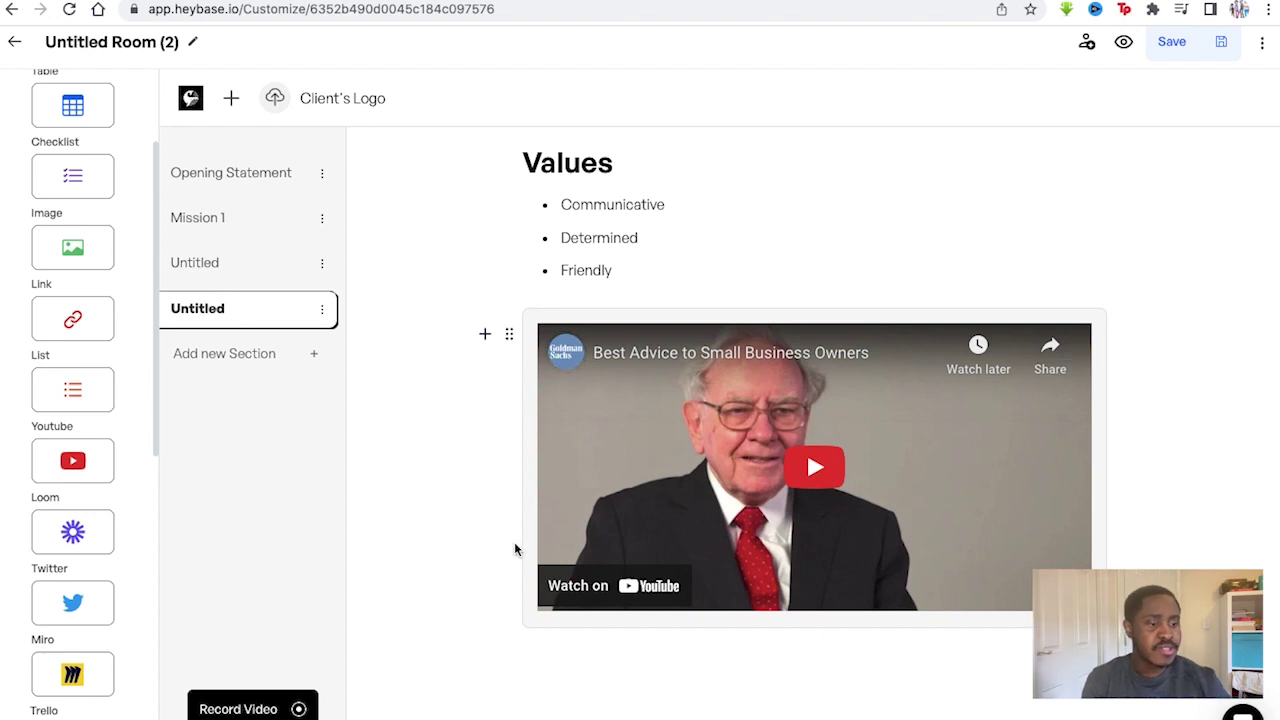
scroll(104, 542, down, 3)
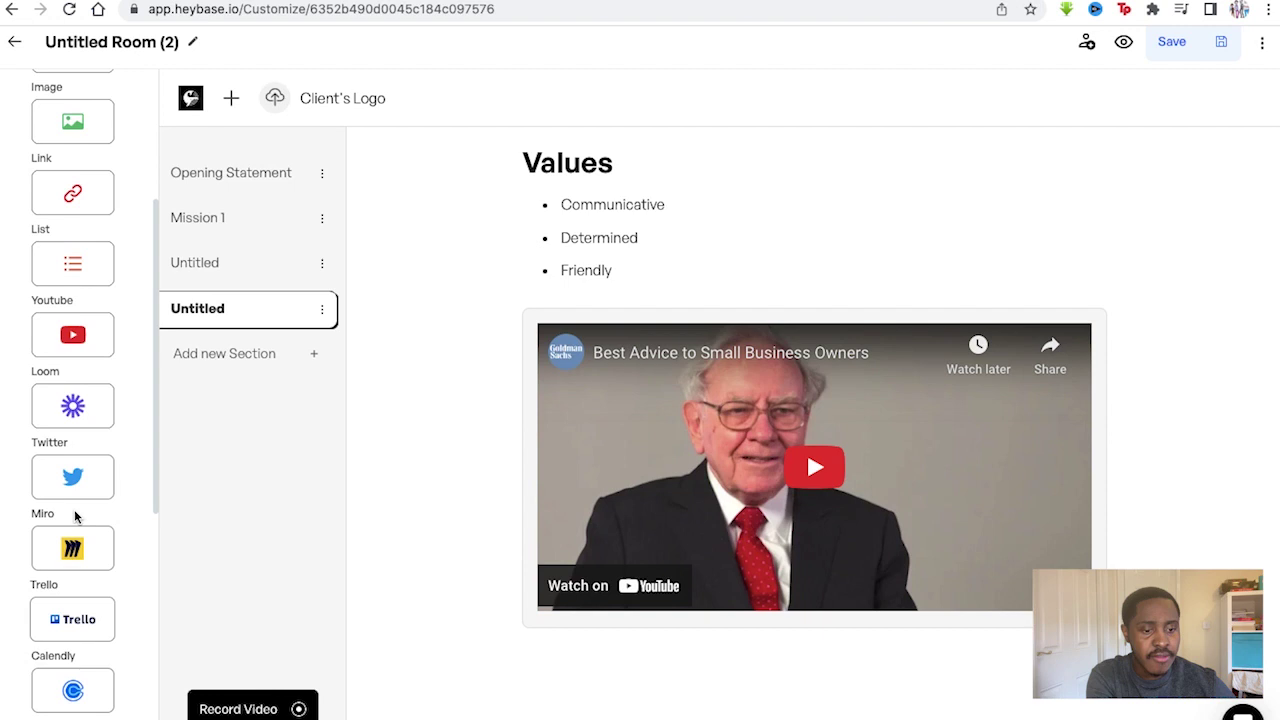
scroll(75, 516, down, 1)
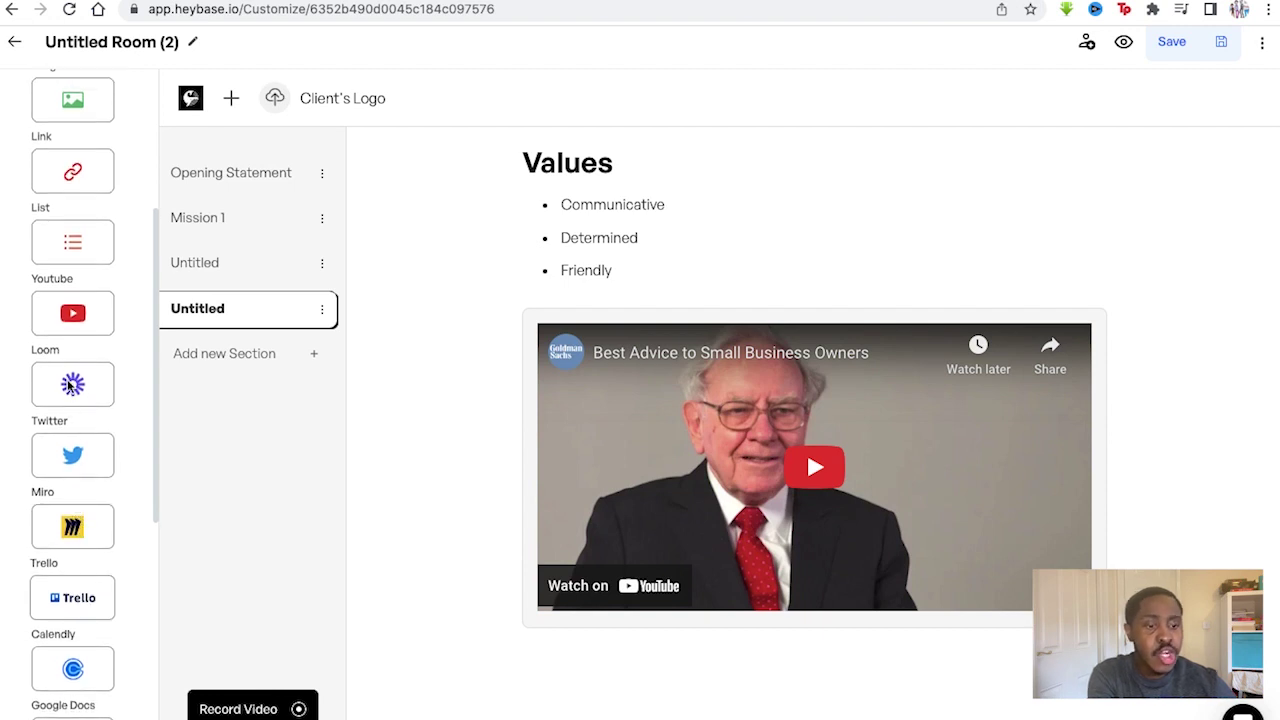
drag(72, 385, 560, 700)
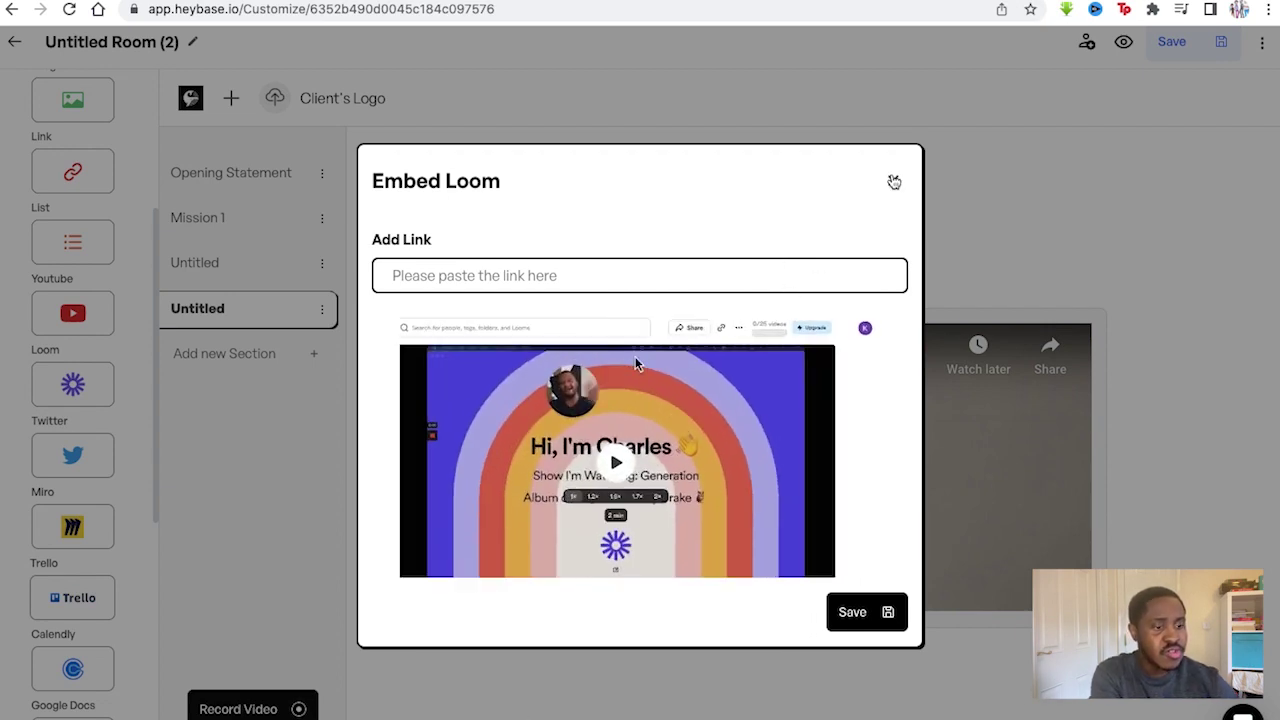
click(894, 182)
mouse_move(814, 466)
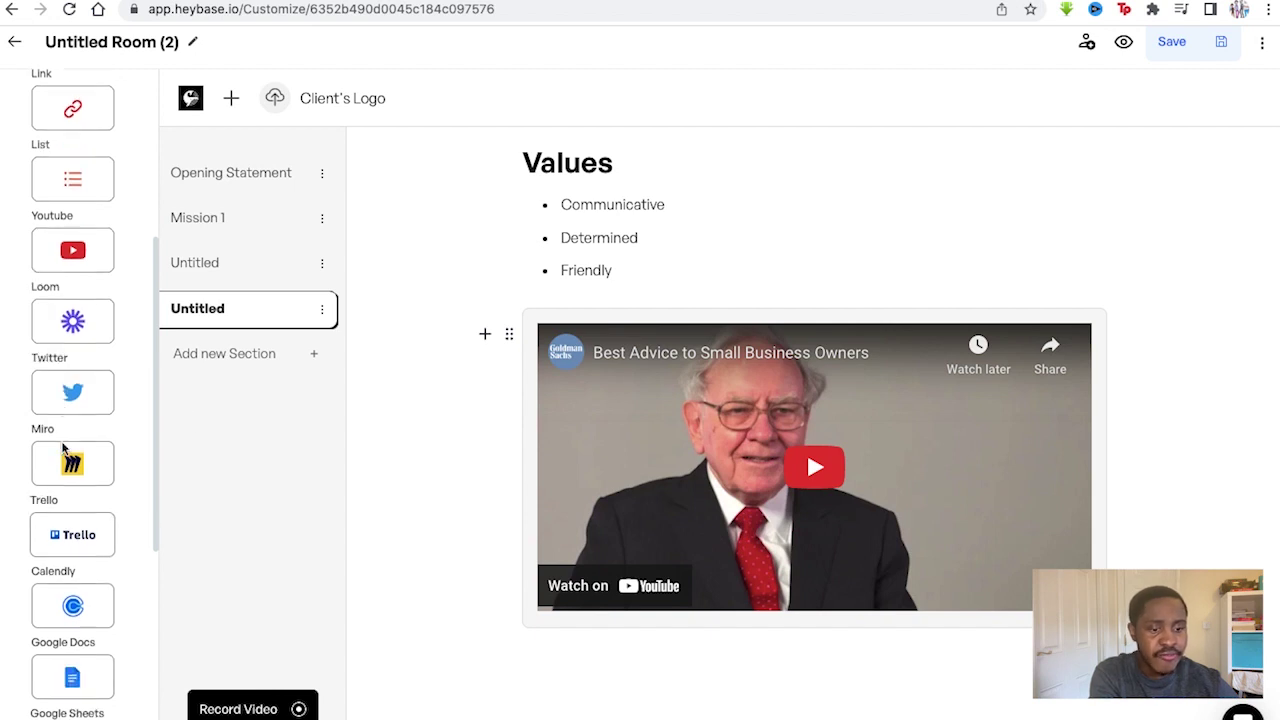
scroll(70, 470, down, 3)
drag(79, 297, 610, 690)
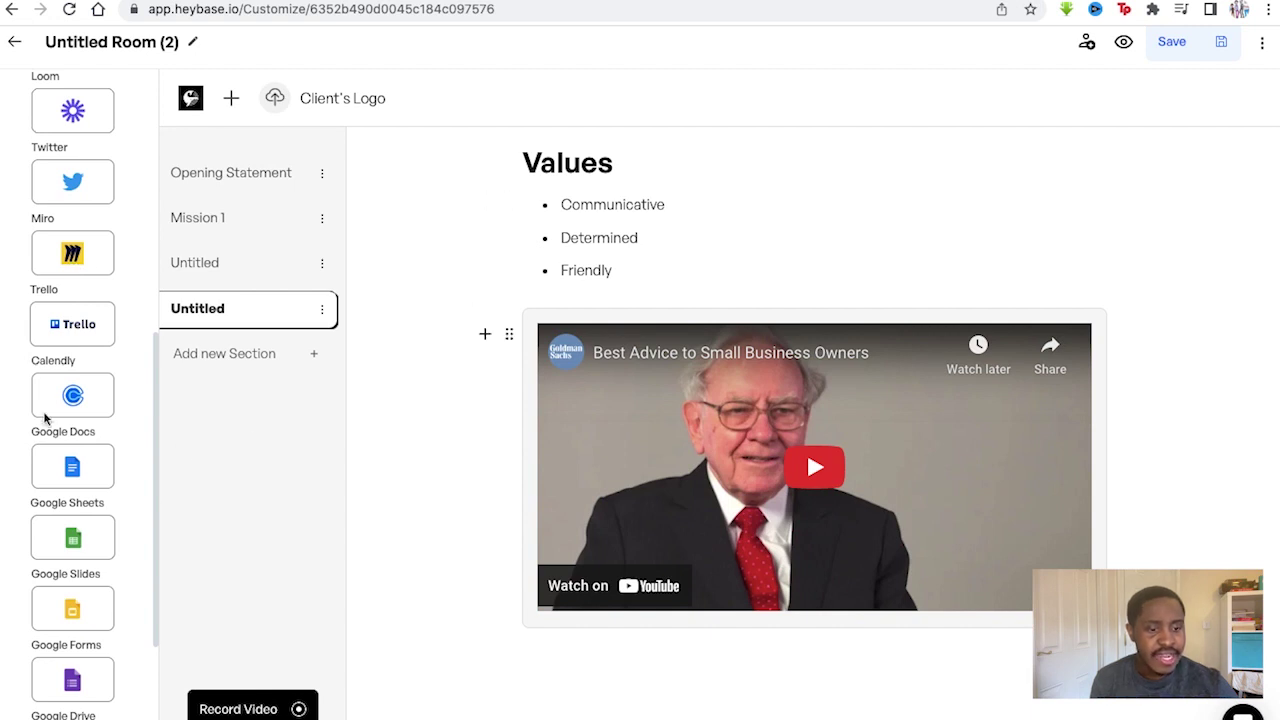
scroll(70, 415, down, 3)
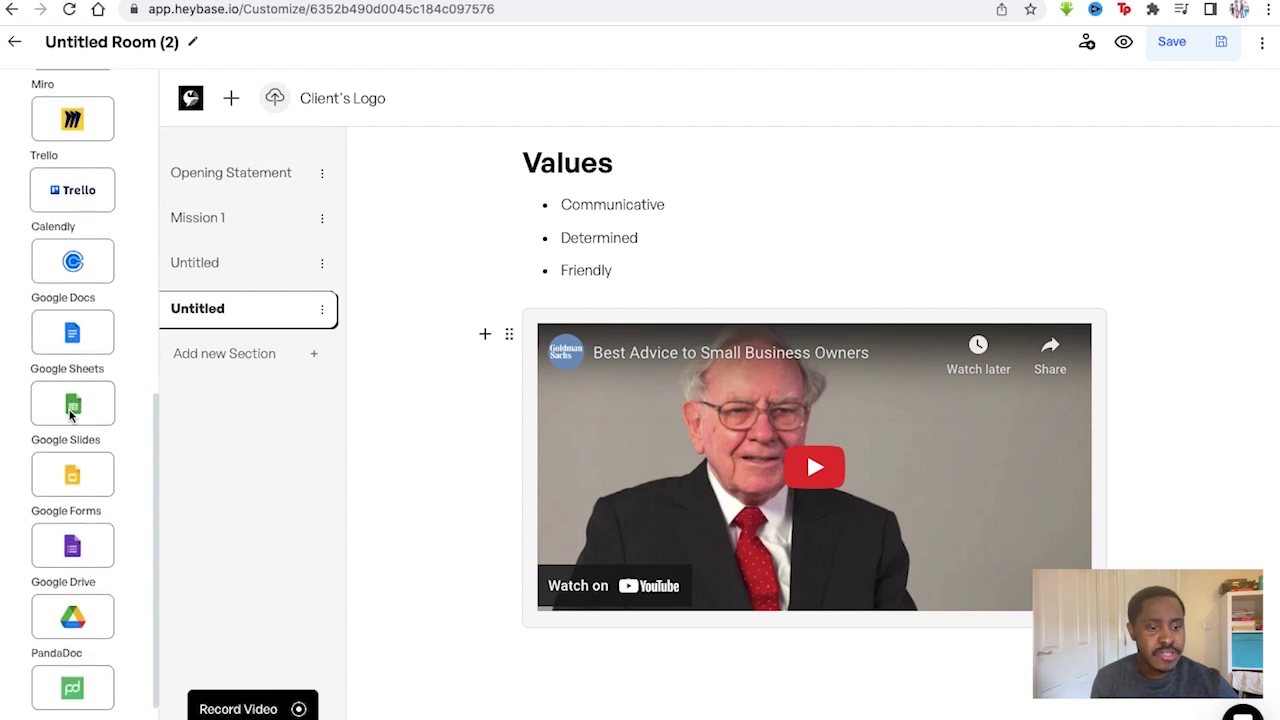
drag(72, 400, 240, 345)
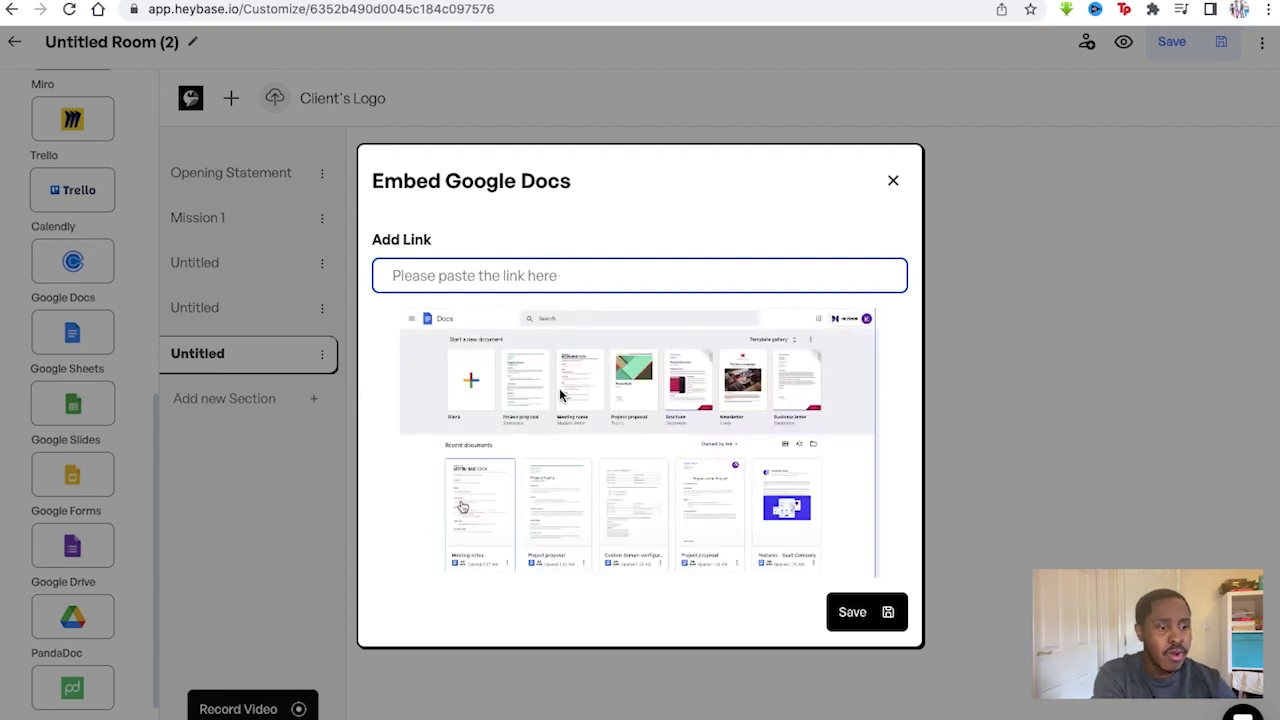
Embed the Project proposal Google Doc from its pasted link and scroll through it
click(571, 275)
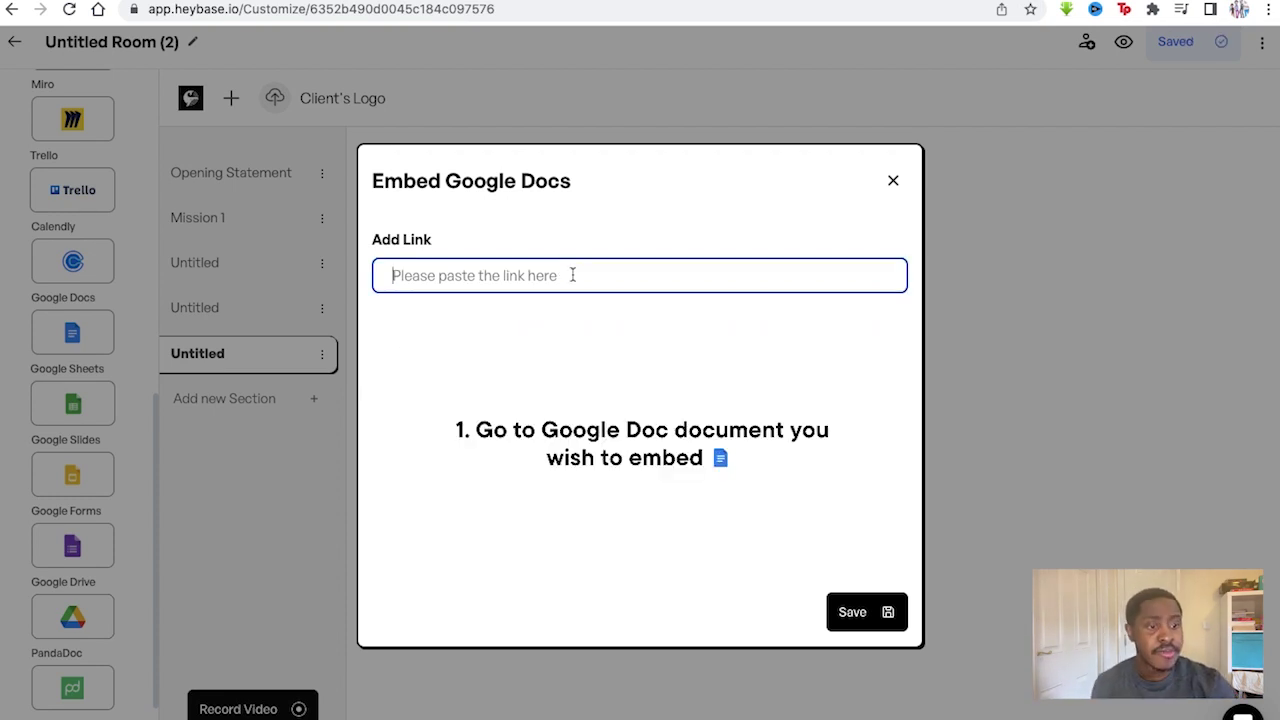
key(ctrl+v)
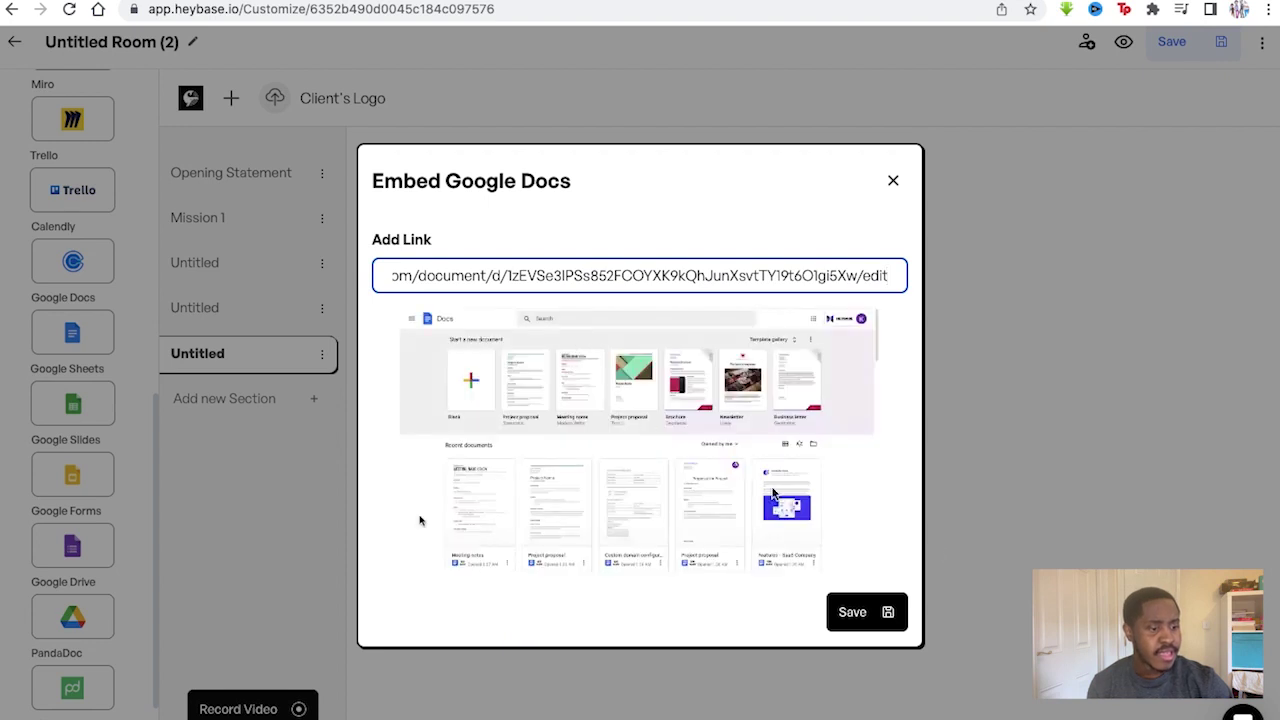
click(853, 612)
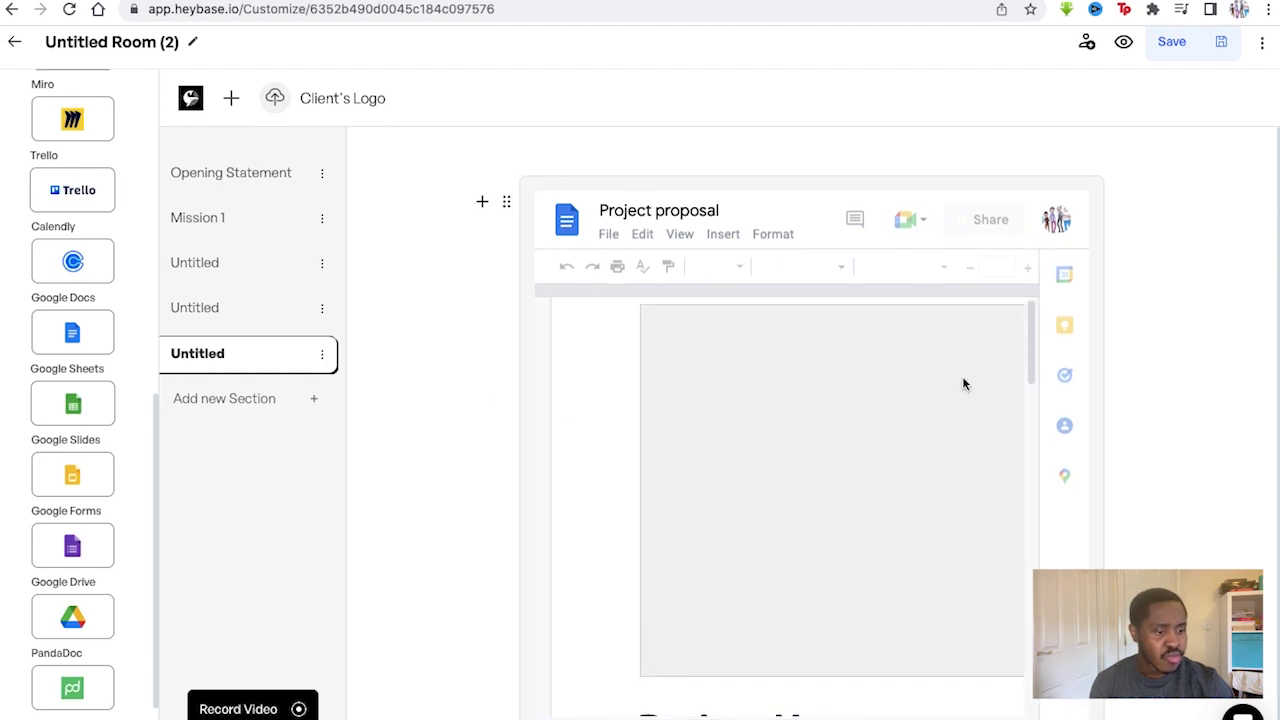
scroll(962, 376, down, 4)
scroll(963, 376, down, 3)
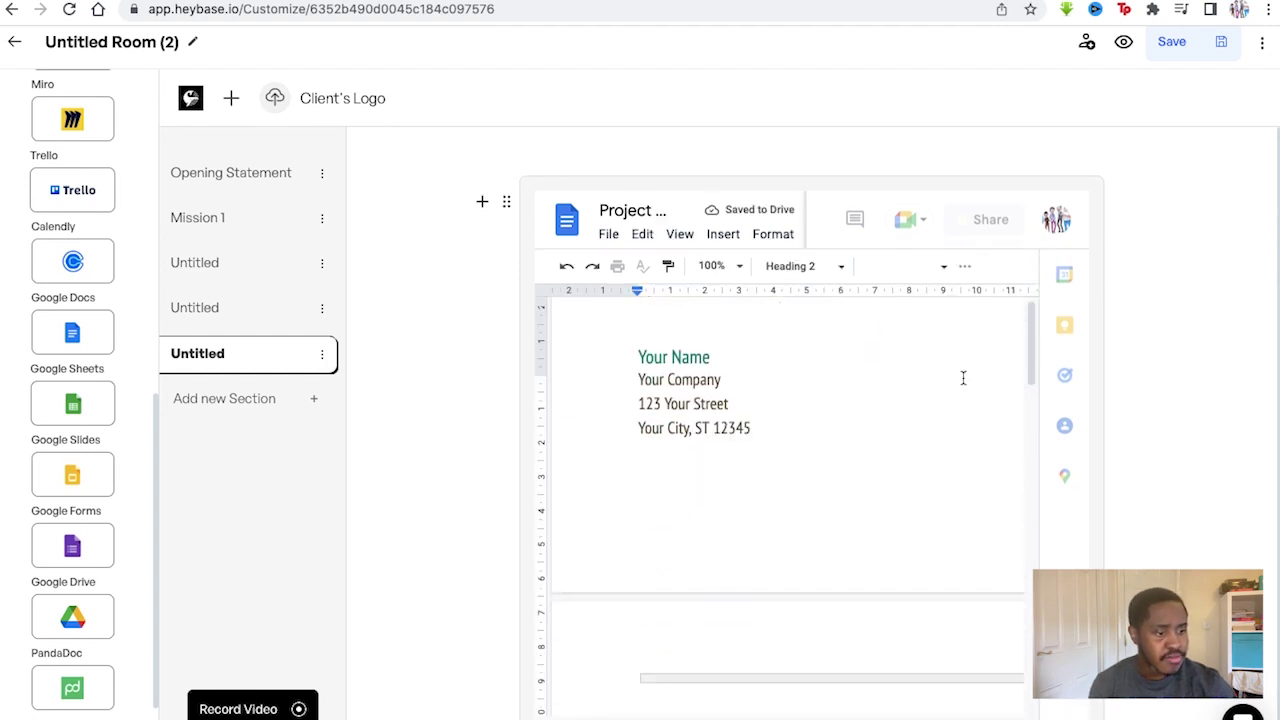
scroll(963, 376, down, 5)
scroll(963, 376, down, 5)
scroll(870, 380, down, 2)
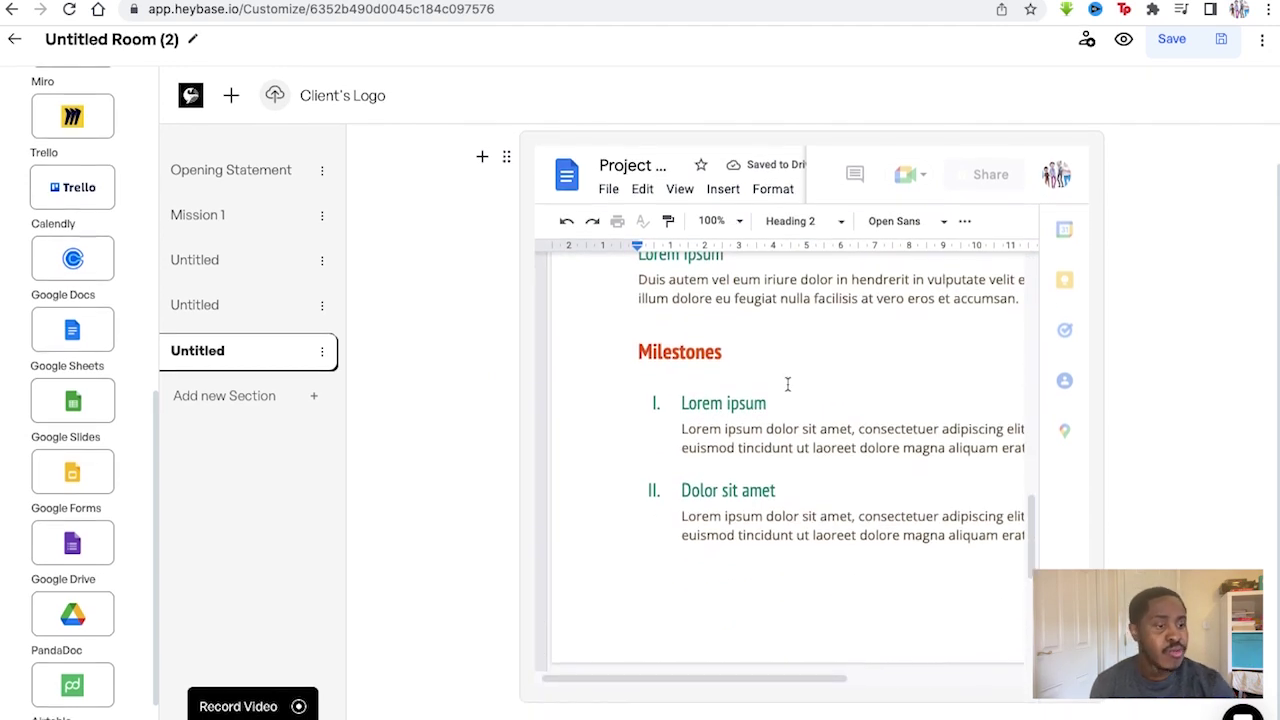
Open the embedded doc's outline, then add a sixth section holding a Google Sheets block
click(590, 405)
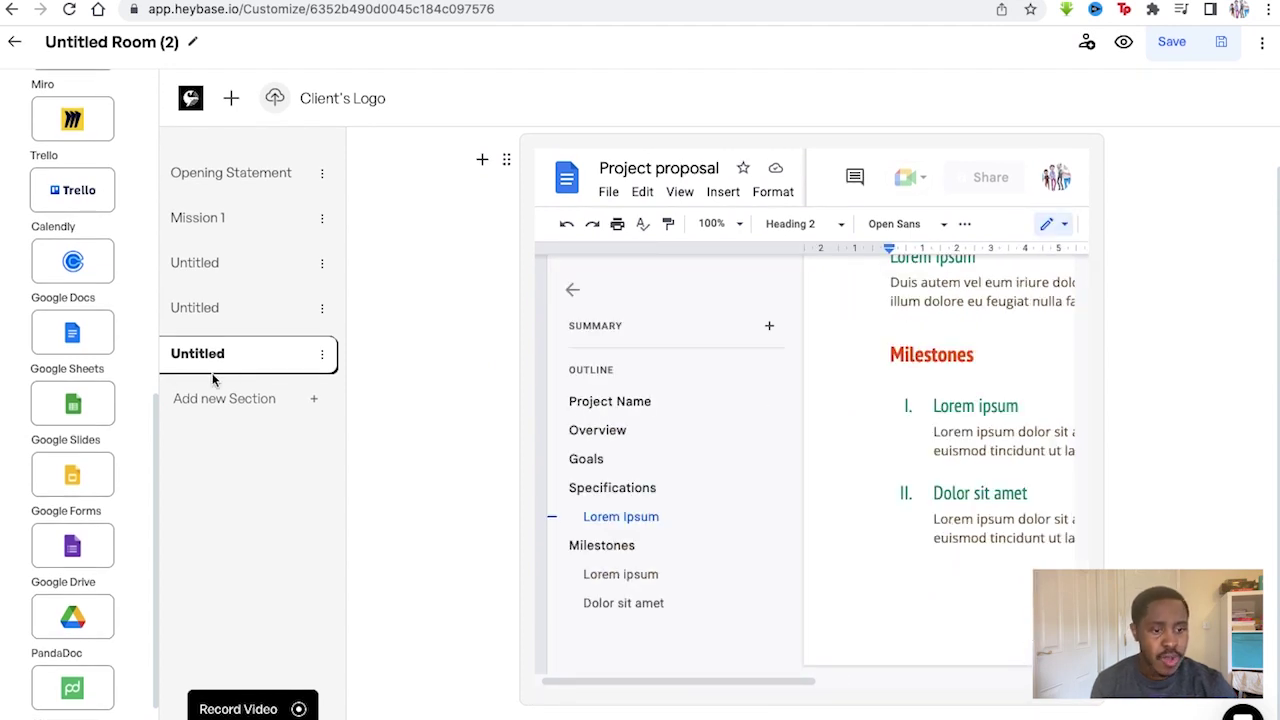
click(313, 398)
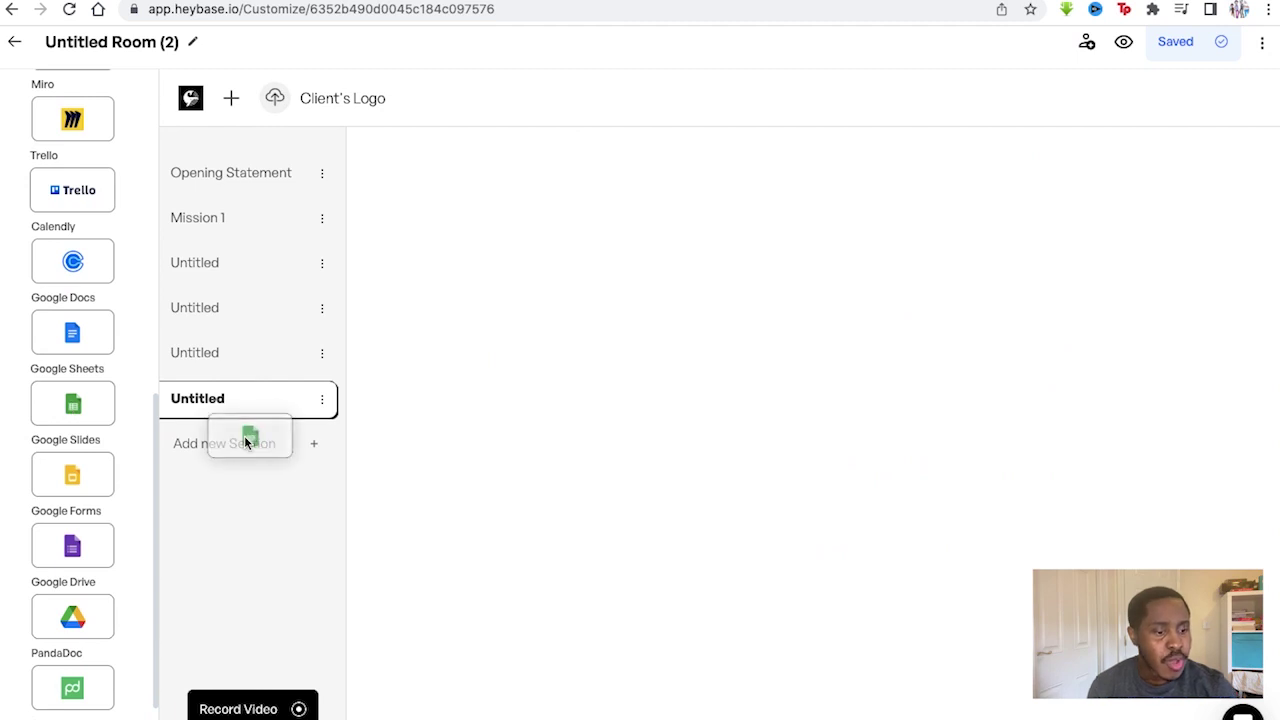
drag(68, 410, 460, 457)
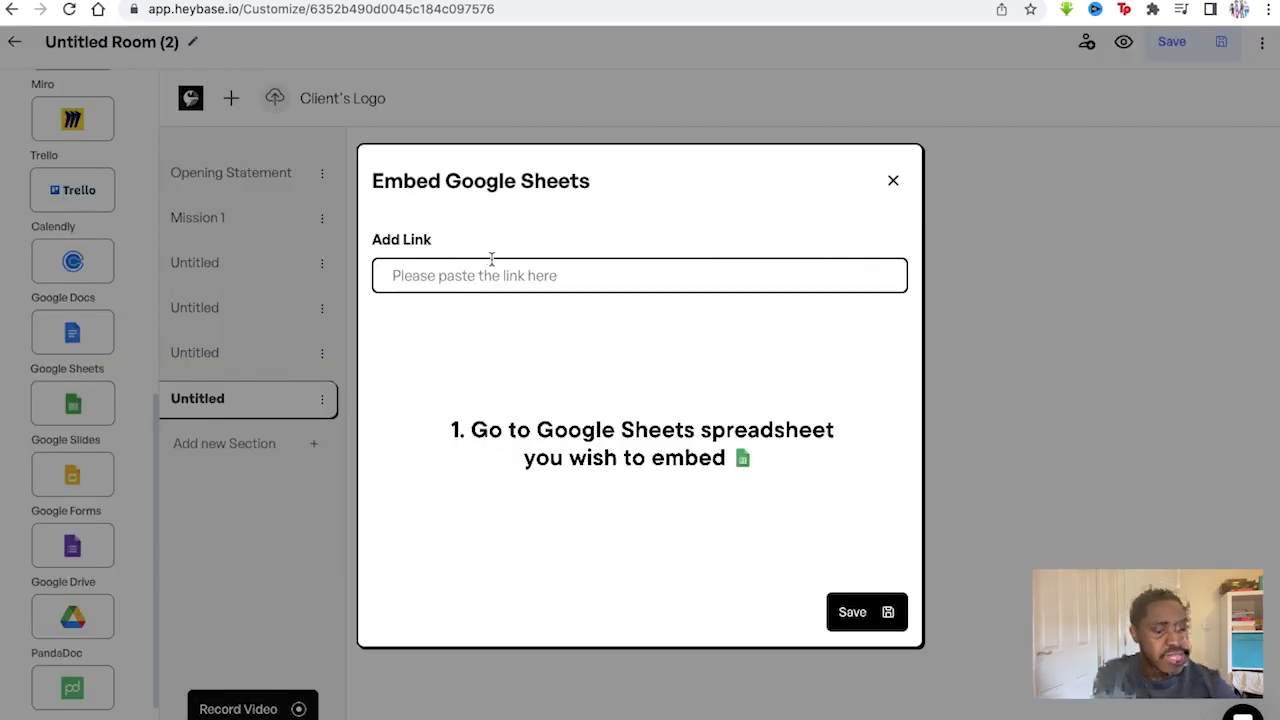
click(490, 274)
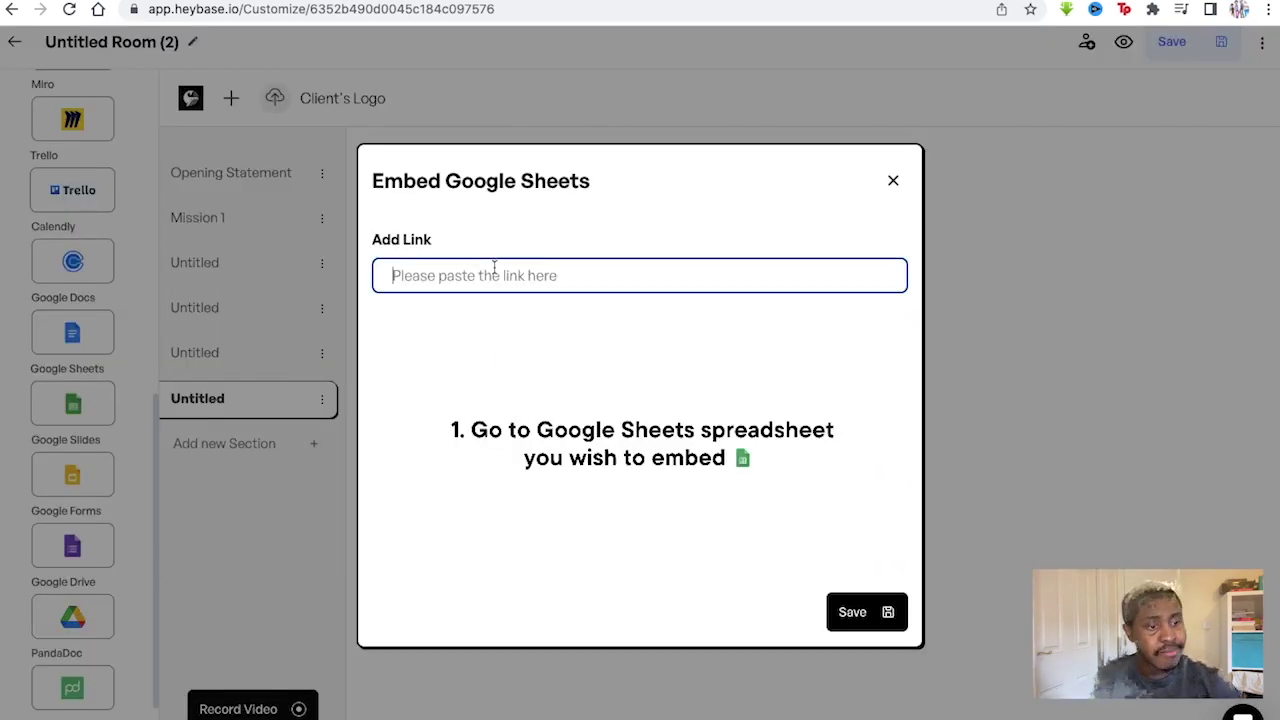
click(895, 184)
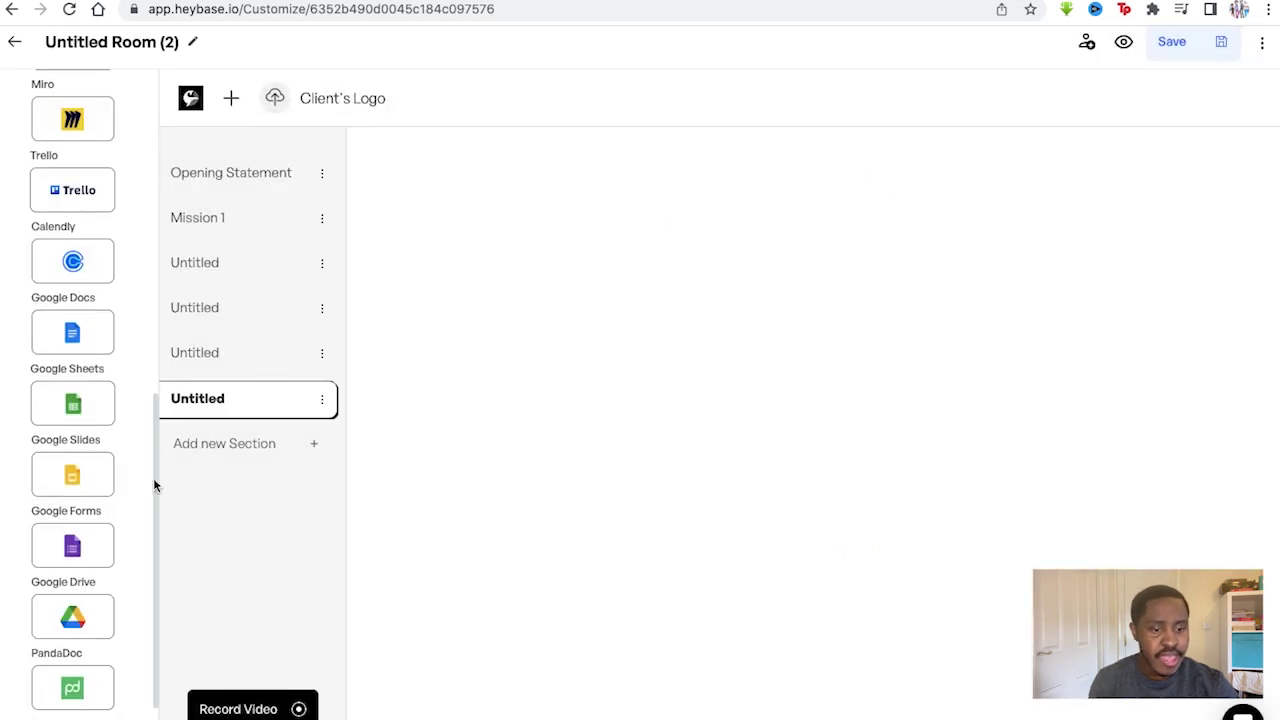
scroll(80, 540, down, 2)
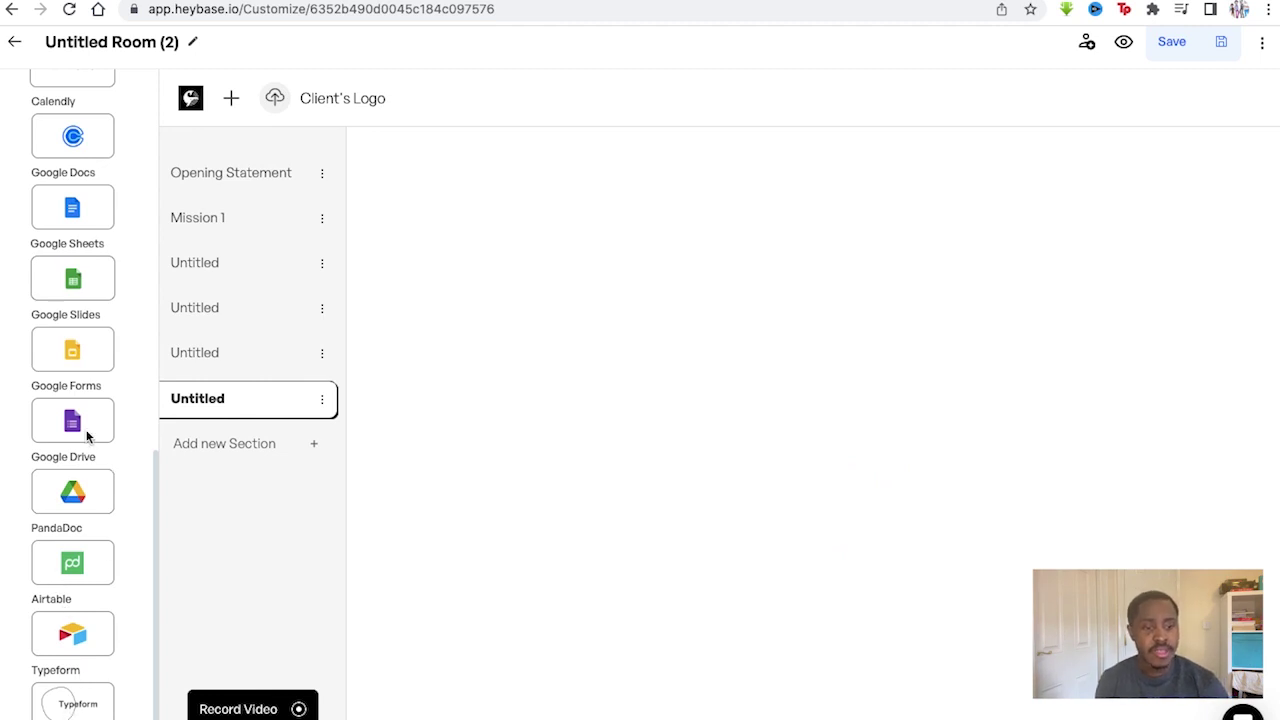
scroll(86, 434, up, 2)
scroll(86, 434, up, 2)
scroll(86, 434, down, 4)
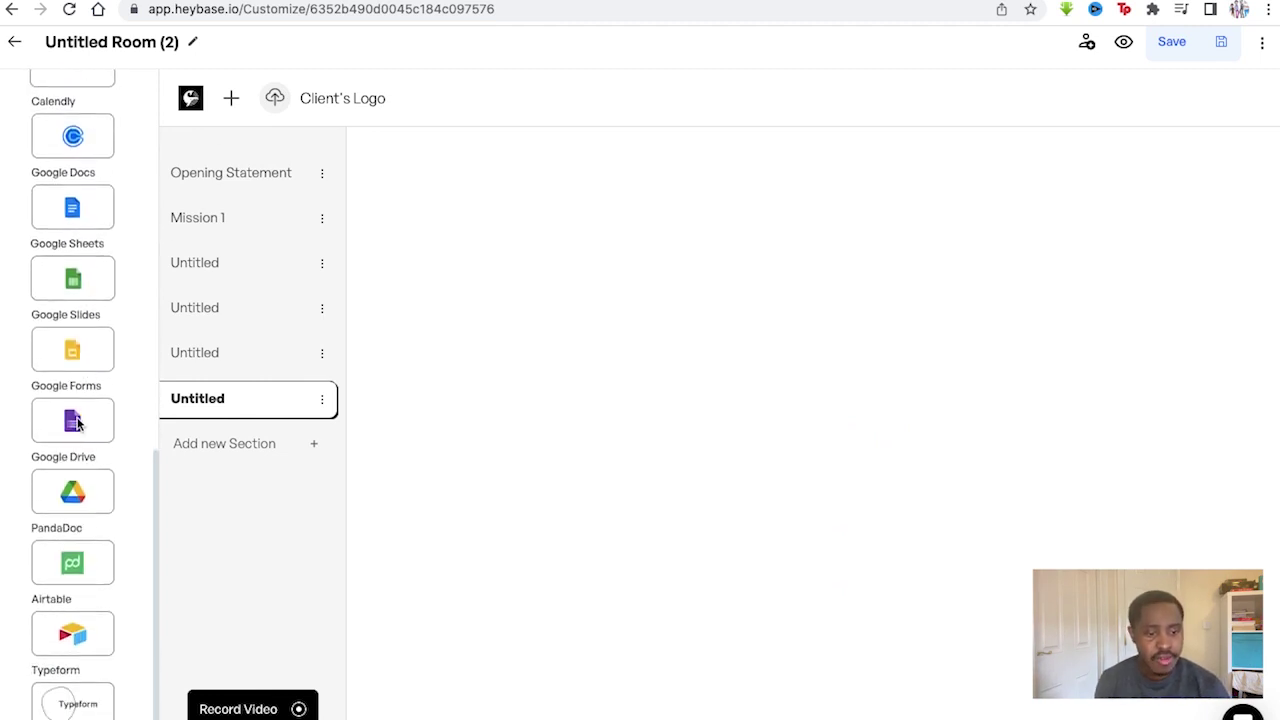
click(233, 165)
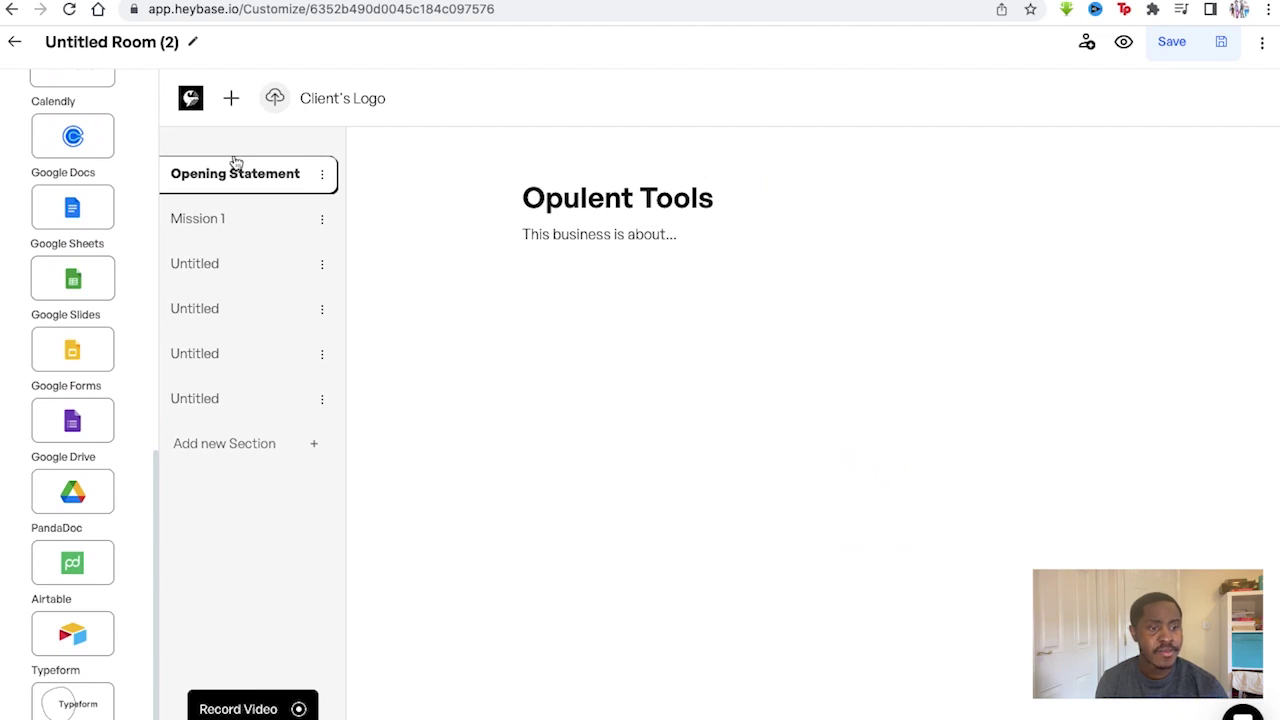
click(242, 218)
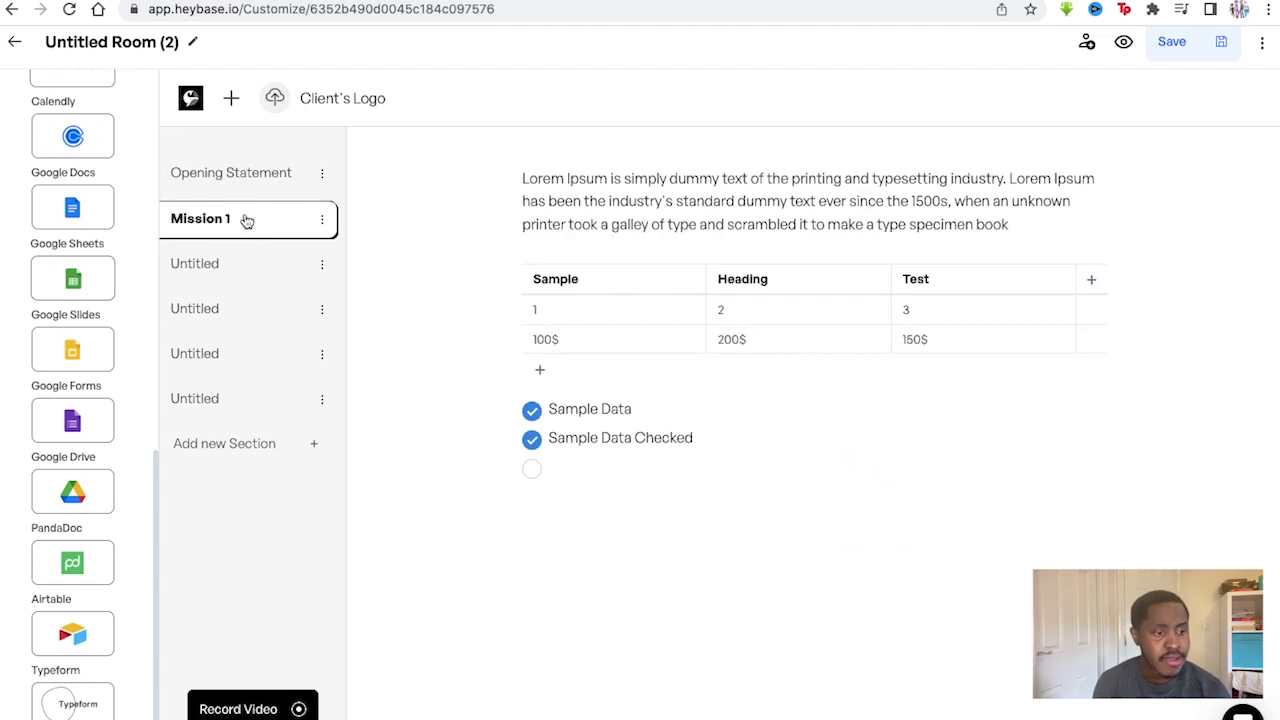
click(242, 266)
click(237, 309)
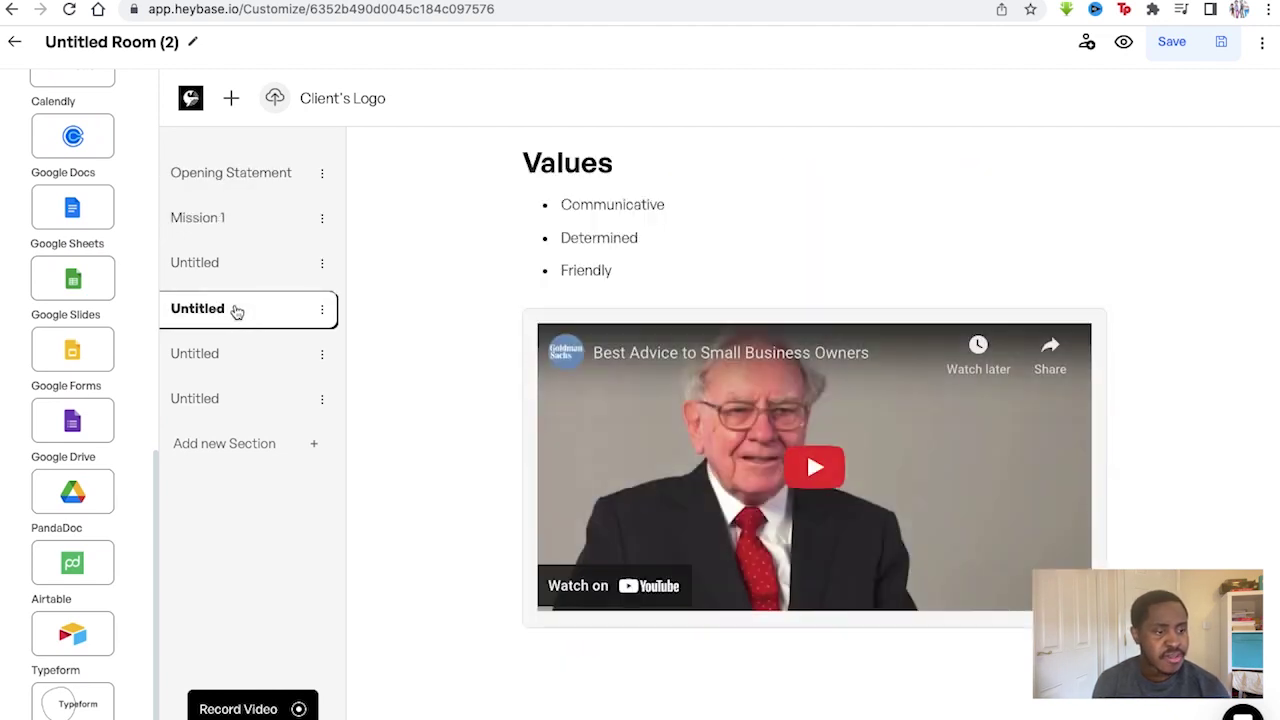
click(241, 352)
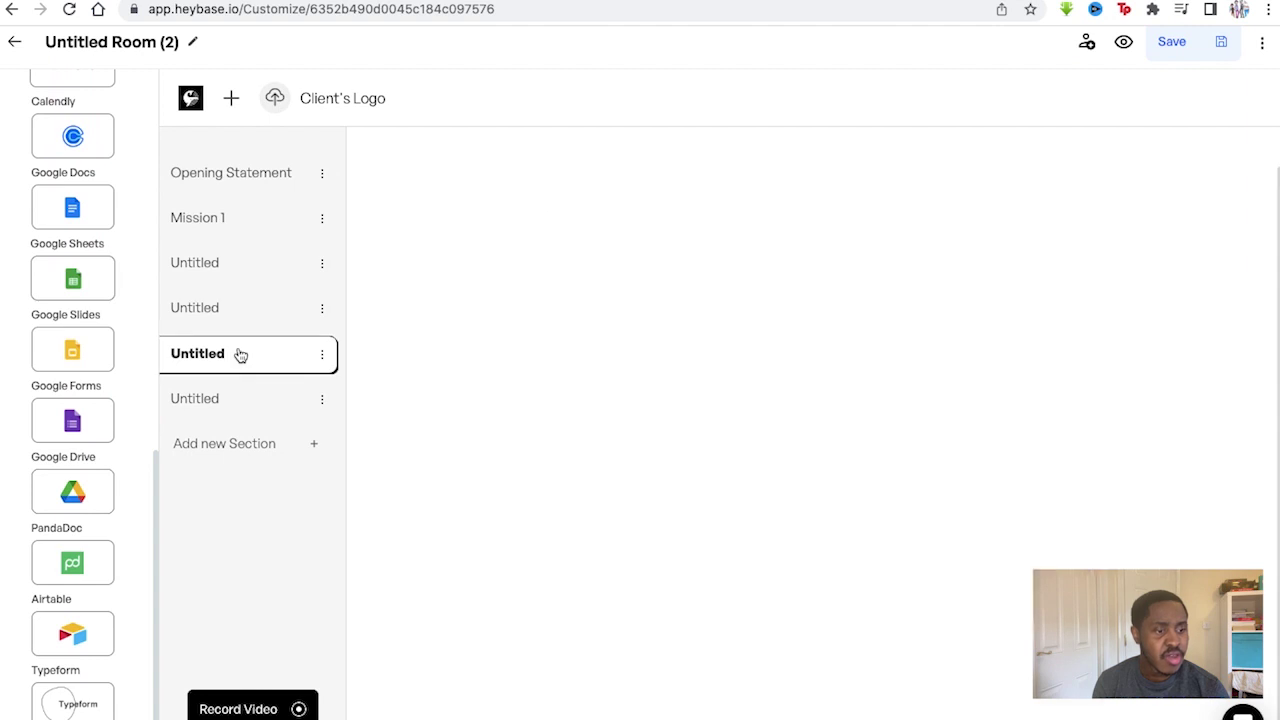
click(246, 399)
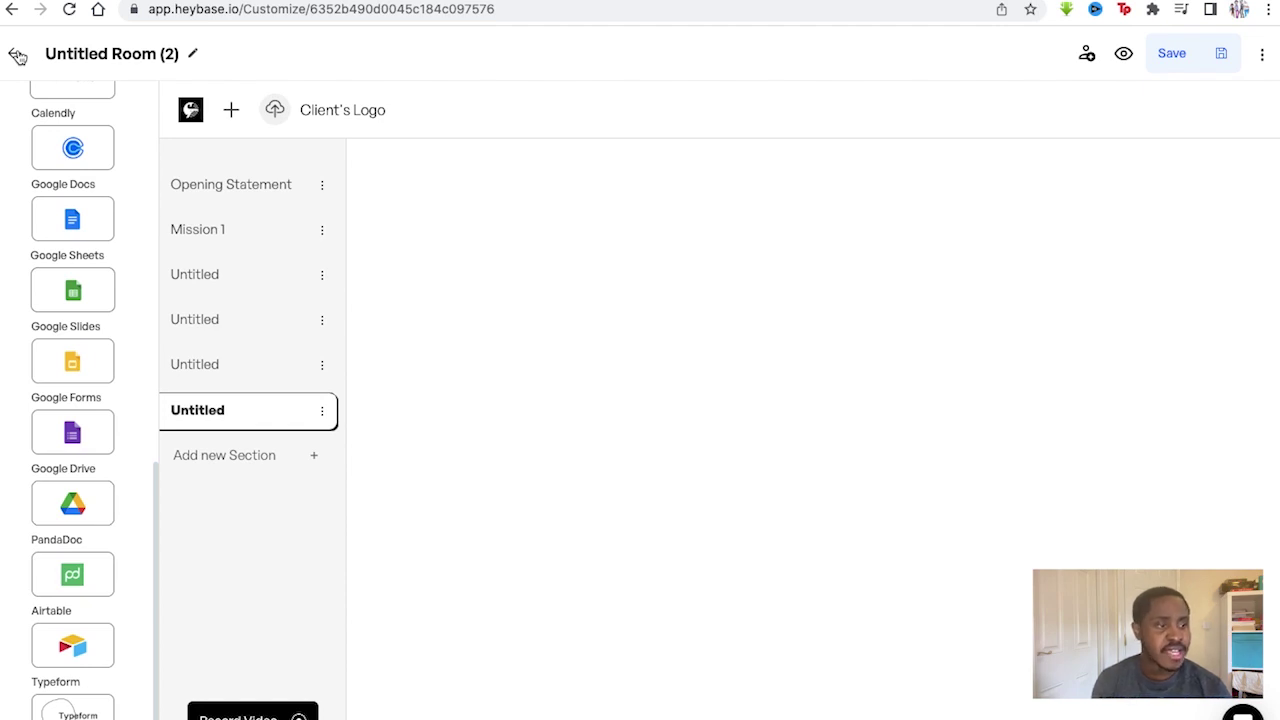
click(18, 55)
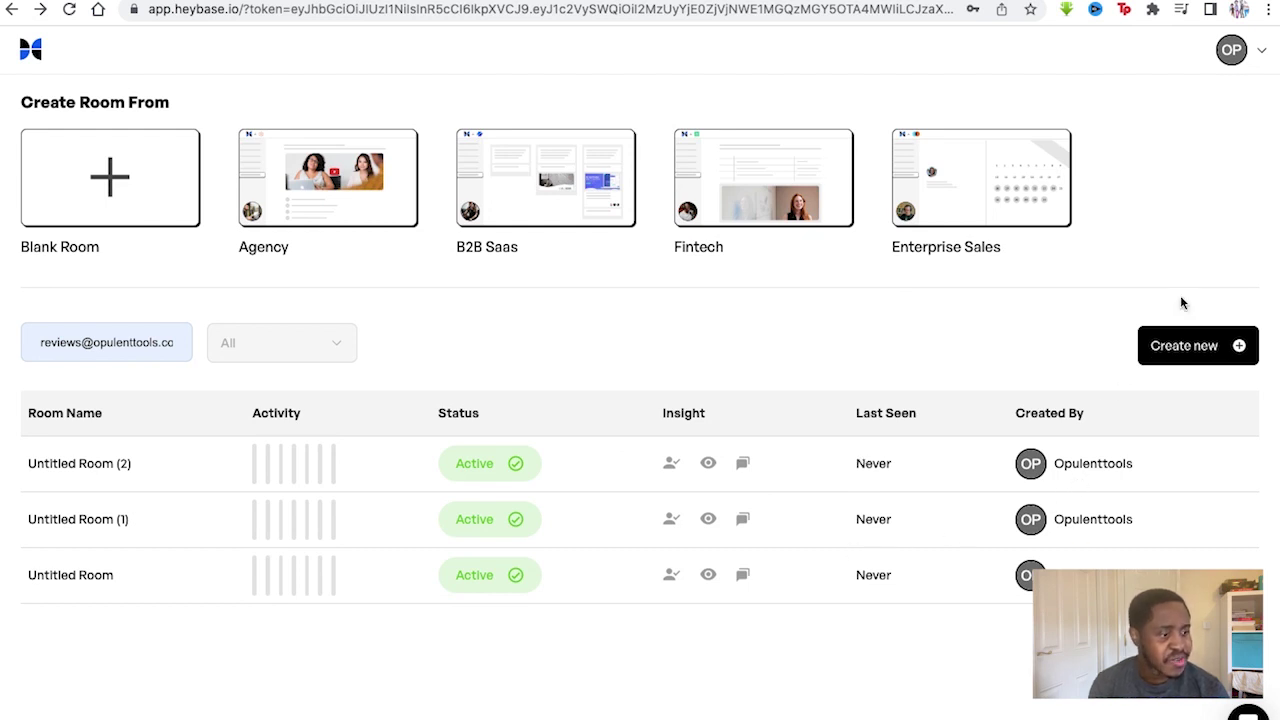
Review the Users team list and the Invite by link option, then view the empty Guests list
click(1229, 55)
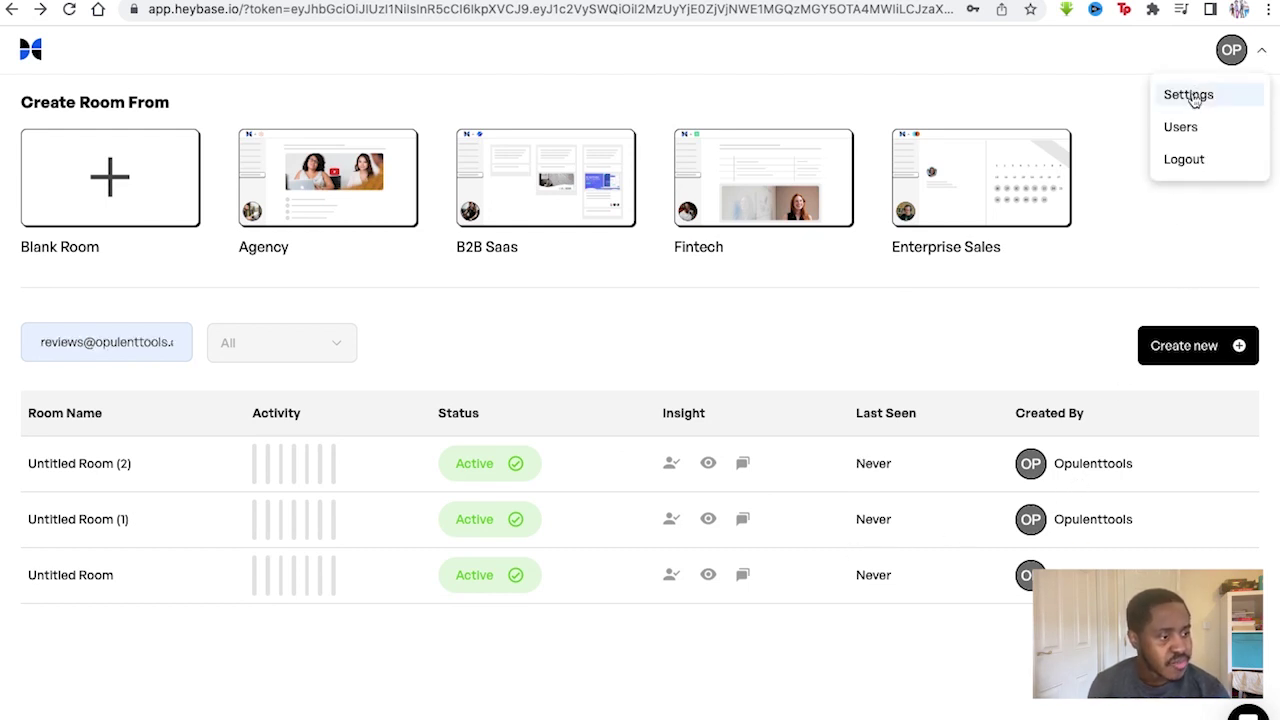
click(1179, 128)
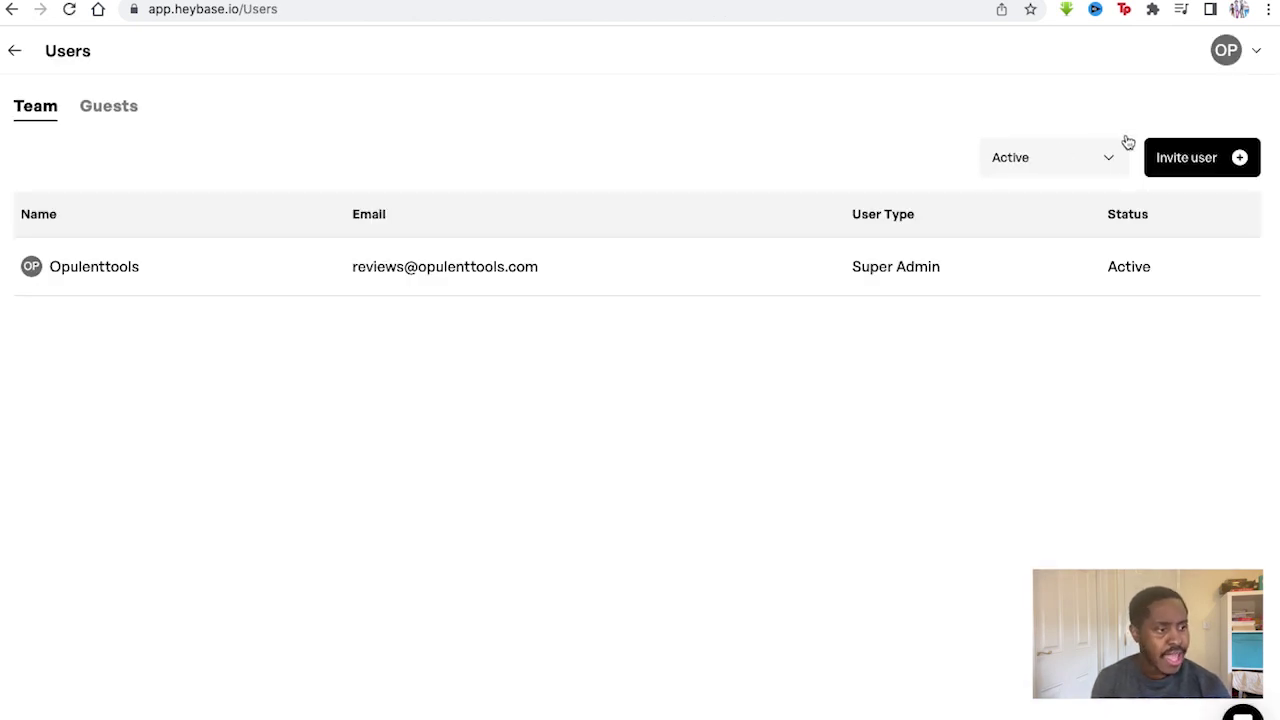
click(1168, 157)
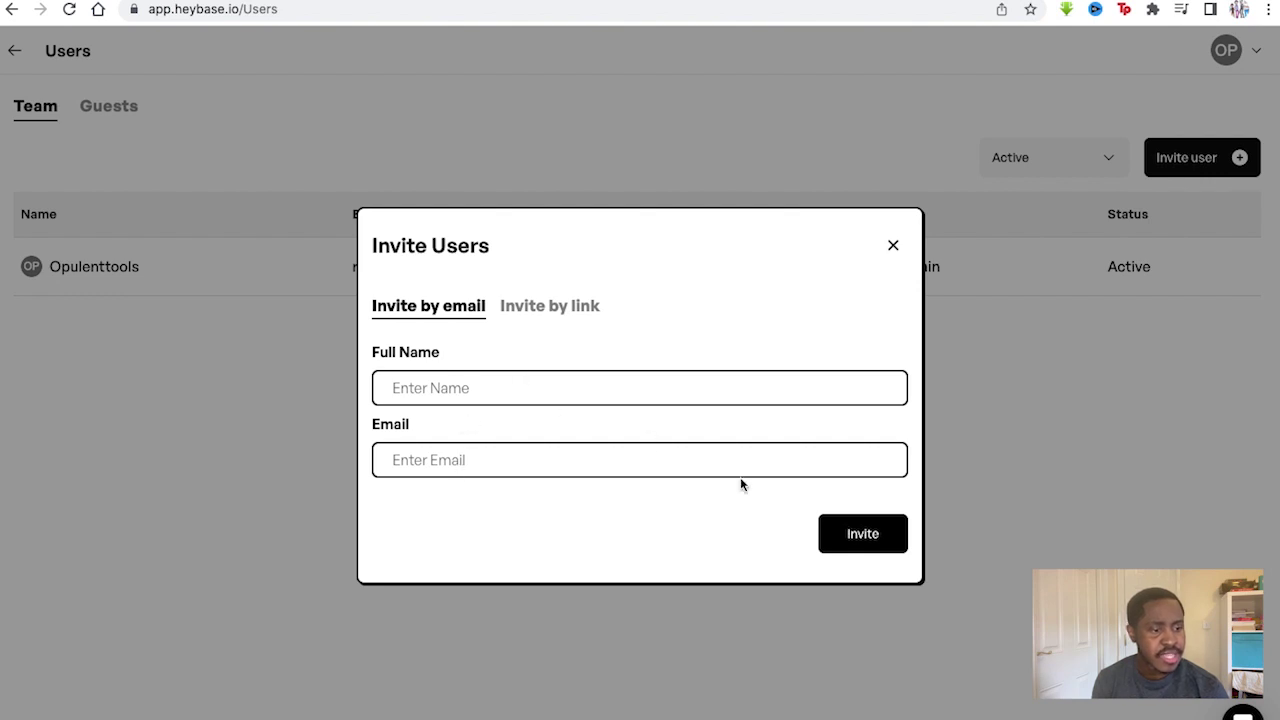
click(528, 305)
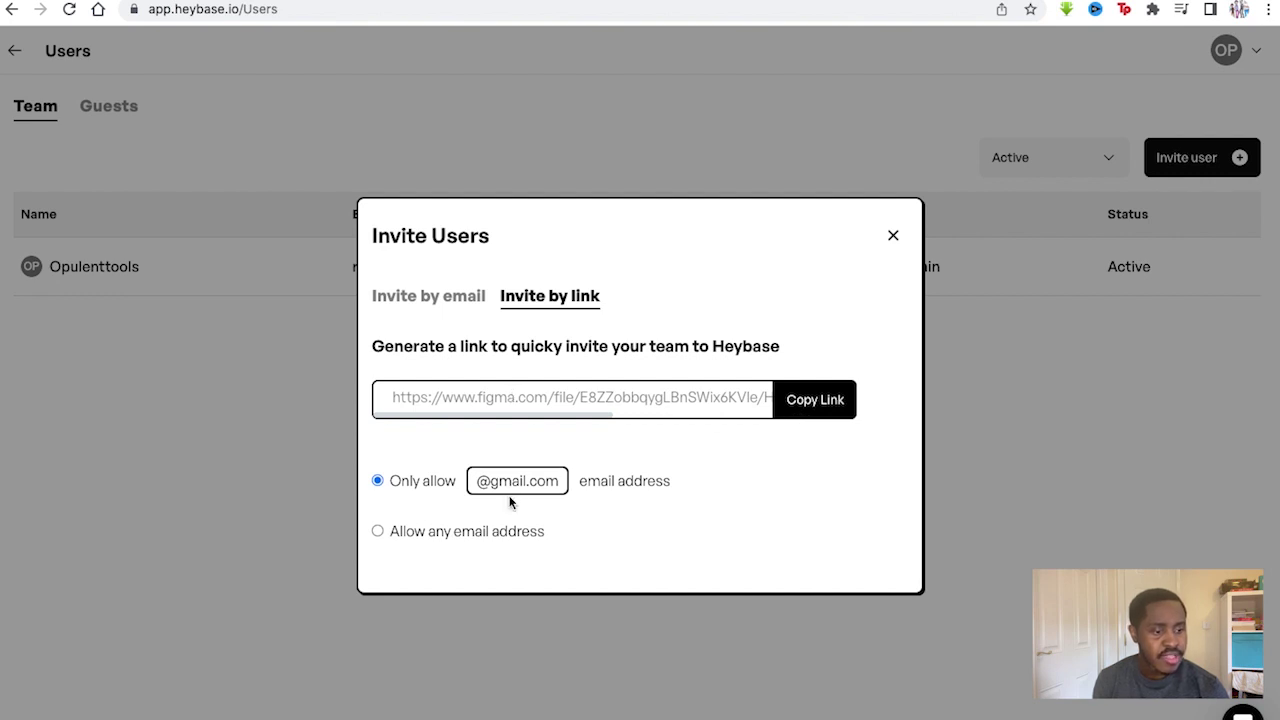
click(895, 237)
click(122, 112)
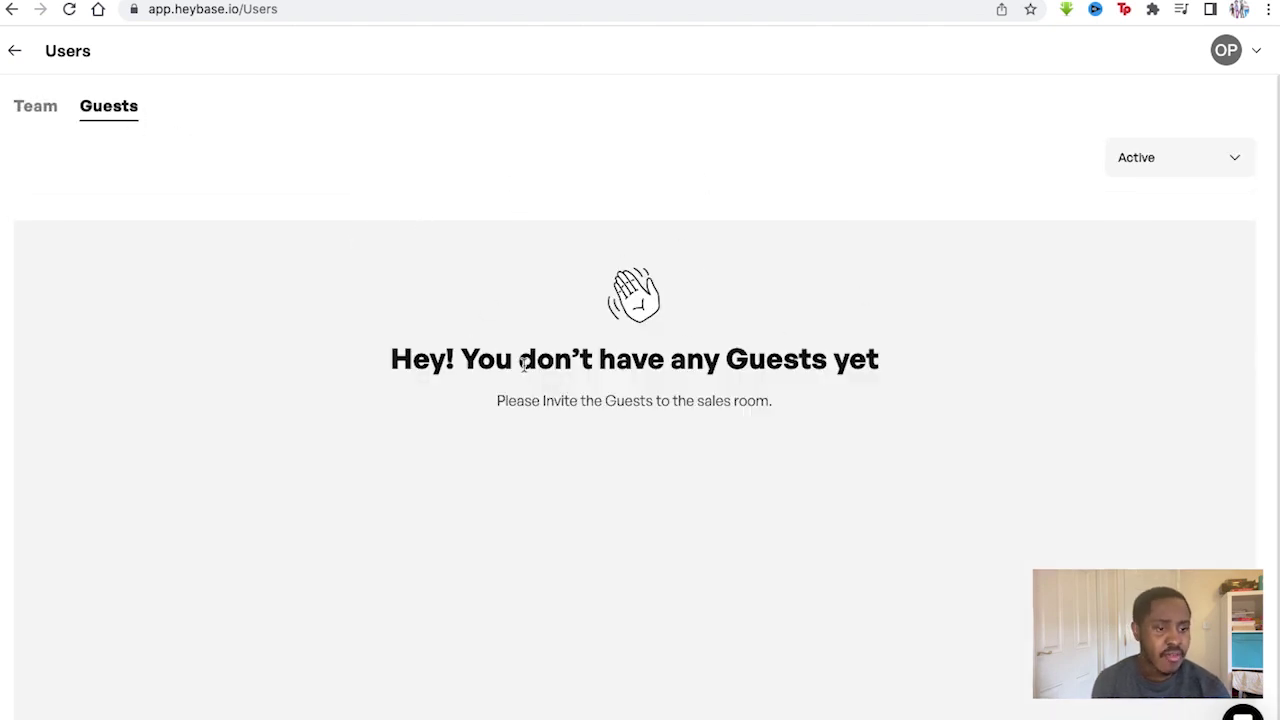
click(1180, 96)
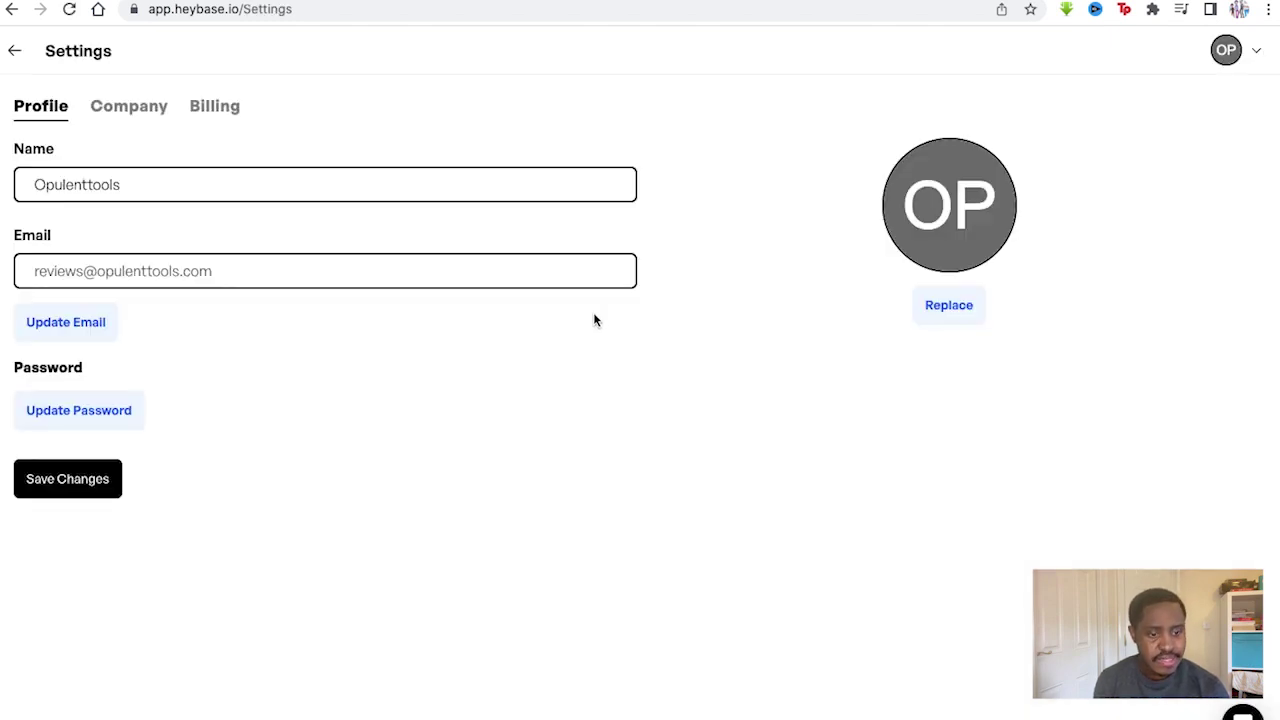
On the Company settings tab, pick the purple swatch under Choose A Primary Color
click(126, 115)
scroll(99, 354, down, 1)
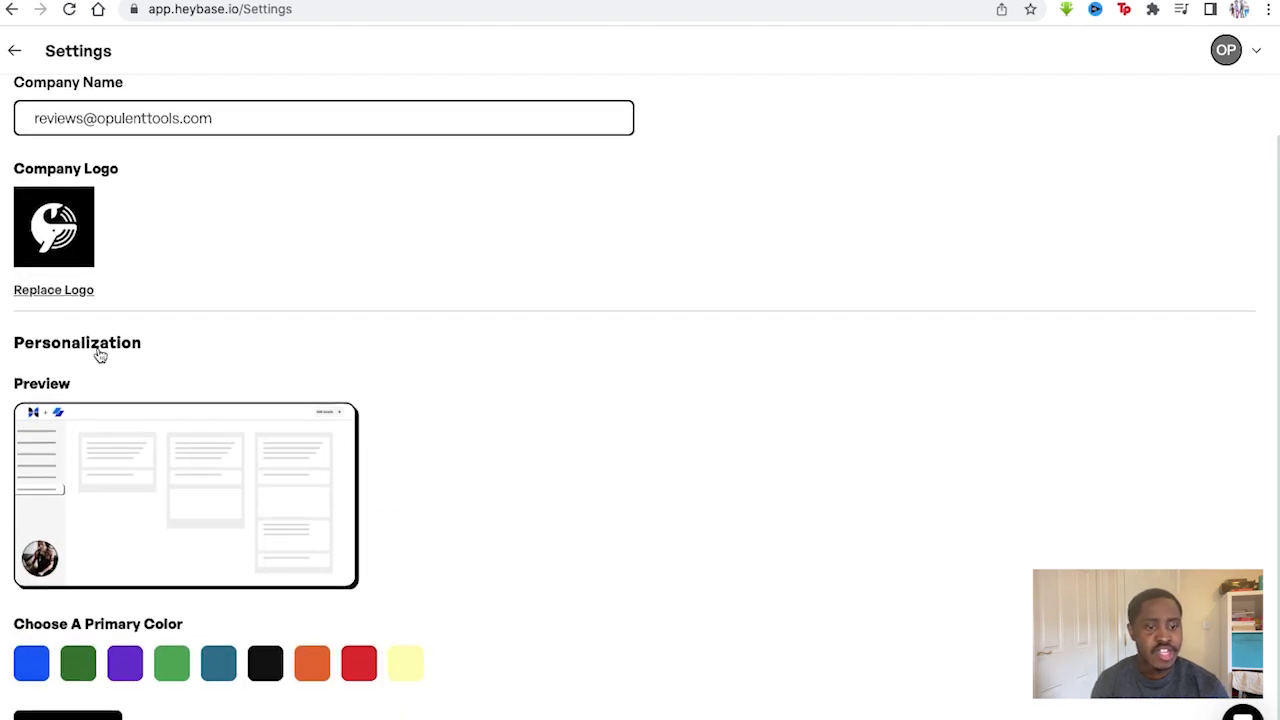
click(120, 664)
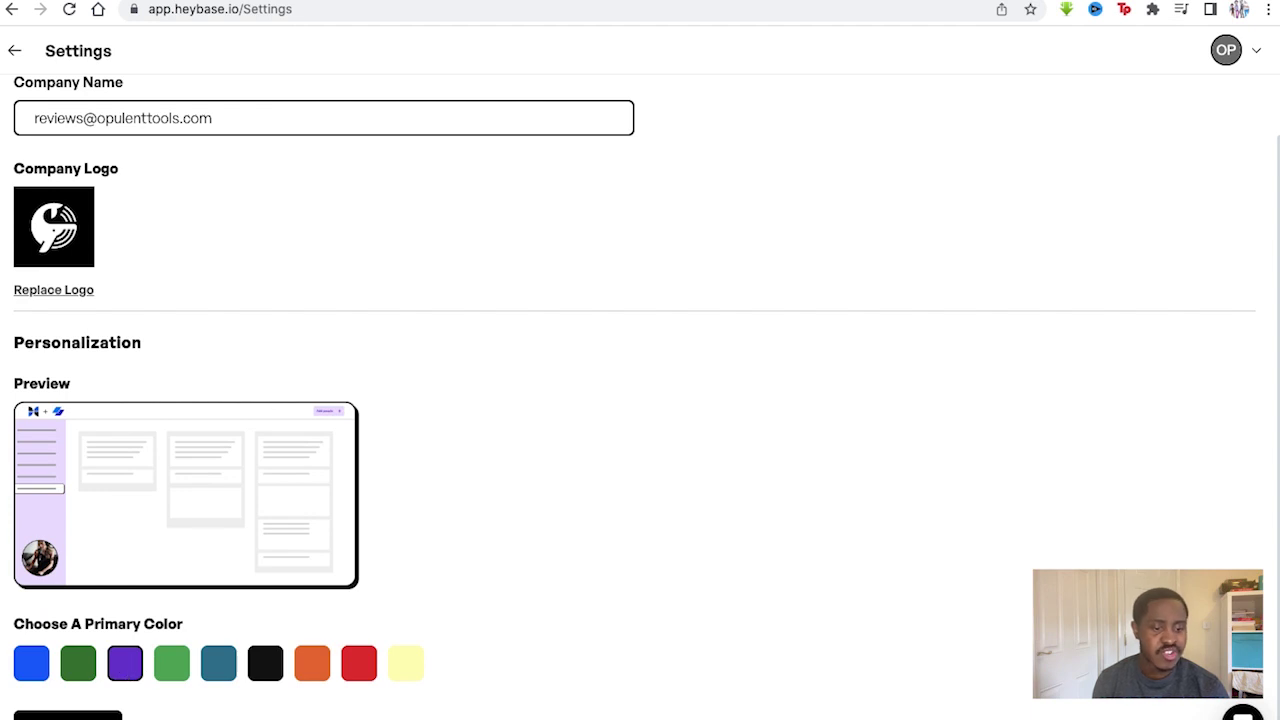